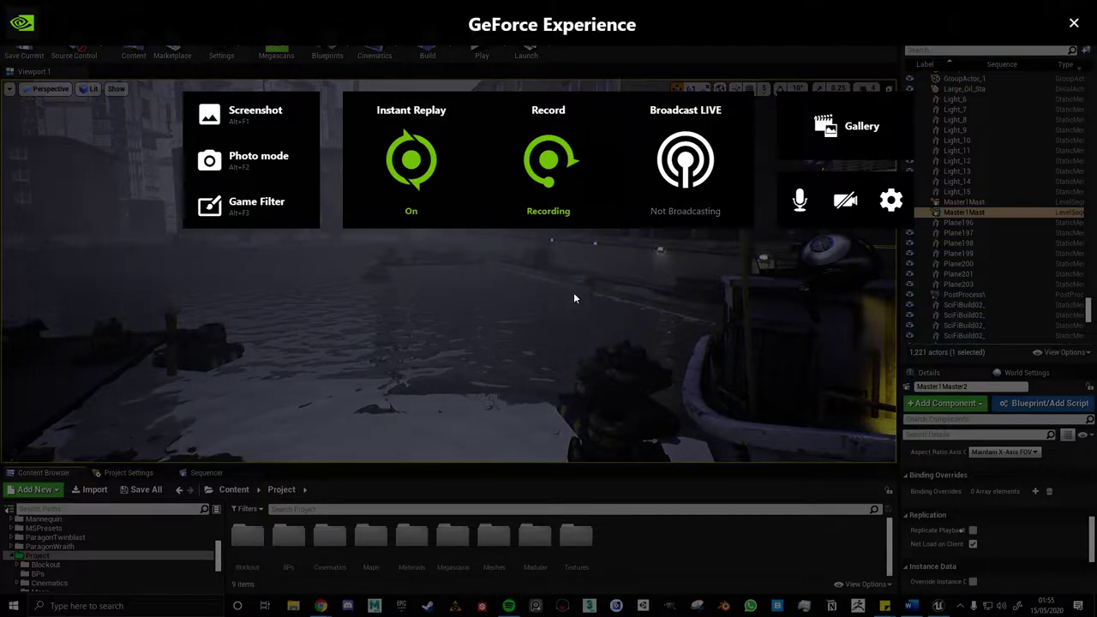
Dismiss the screen-capture overlay and select the canal water brush, Box Brush27.
key("alt+z")
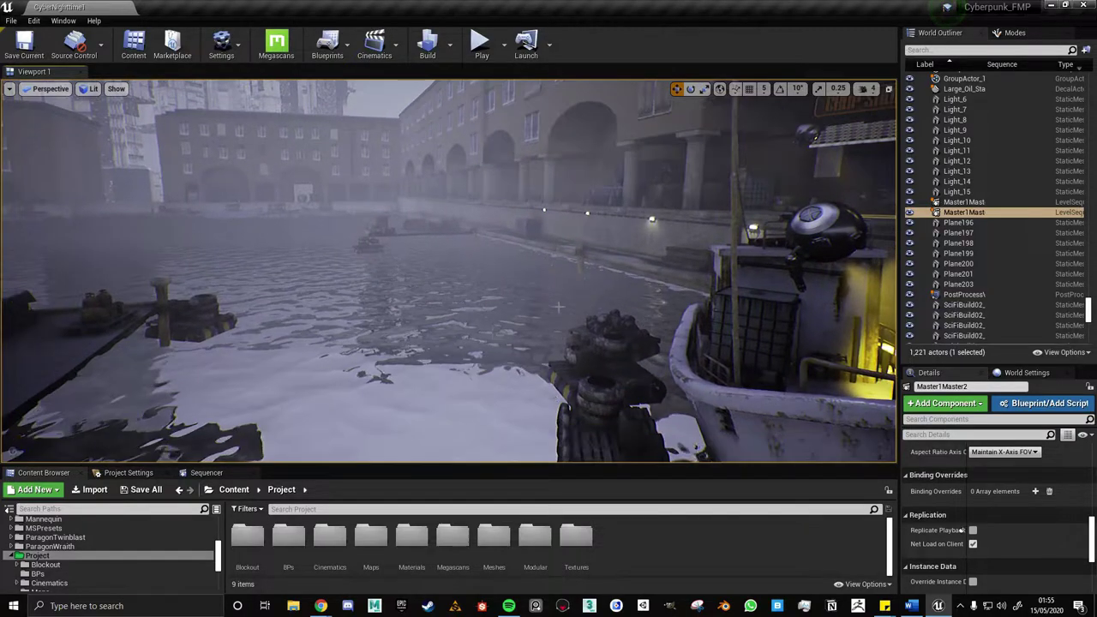
left_click(470, 333)
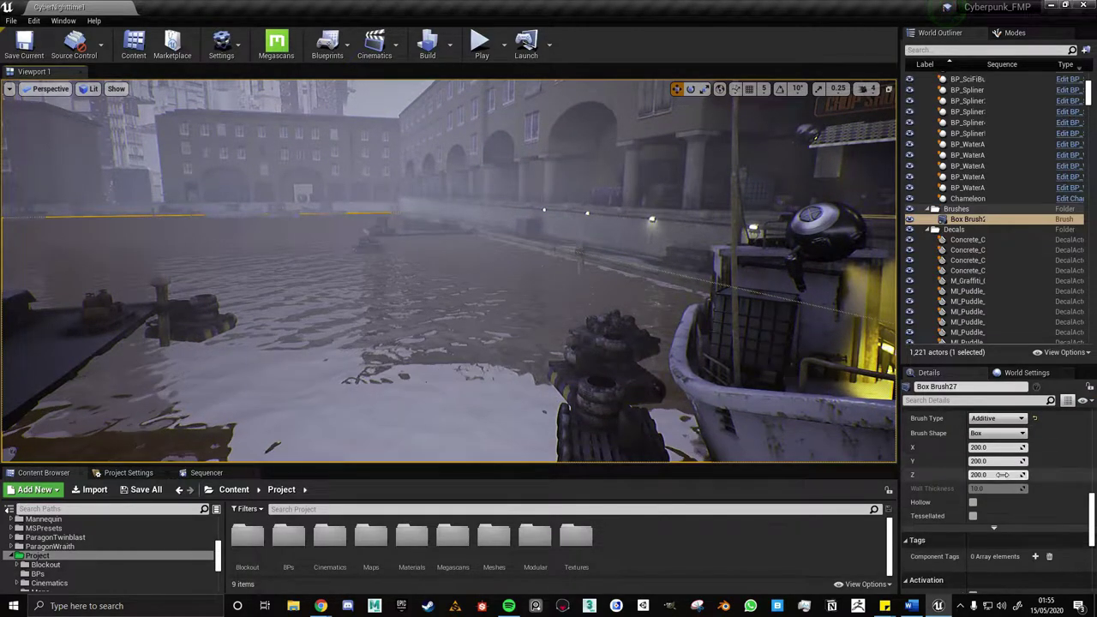
Find MI_Water among the Surface Materials and open it in the Material Instance Editor.
scroll(1001, 476, "down", 5)
scroll(1002, 477, "down", 3)
scroll(1001, 476, "up", 8)
scroll(1001, 477, "up", 5)
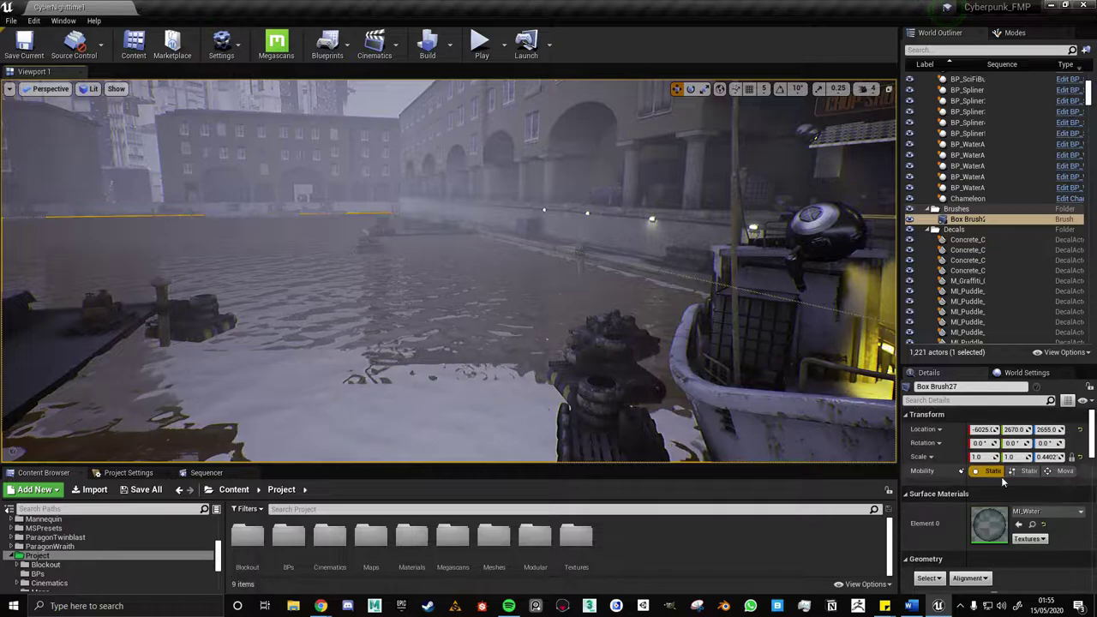
left_click(1033, 524)
double_click(742, 534)
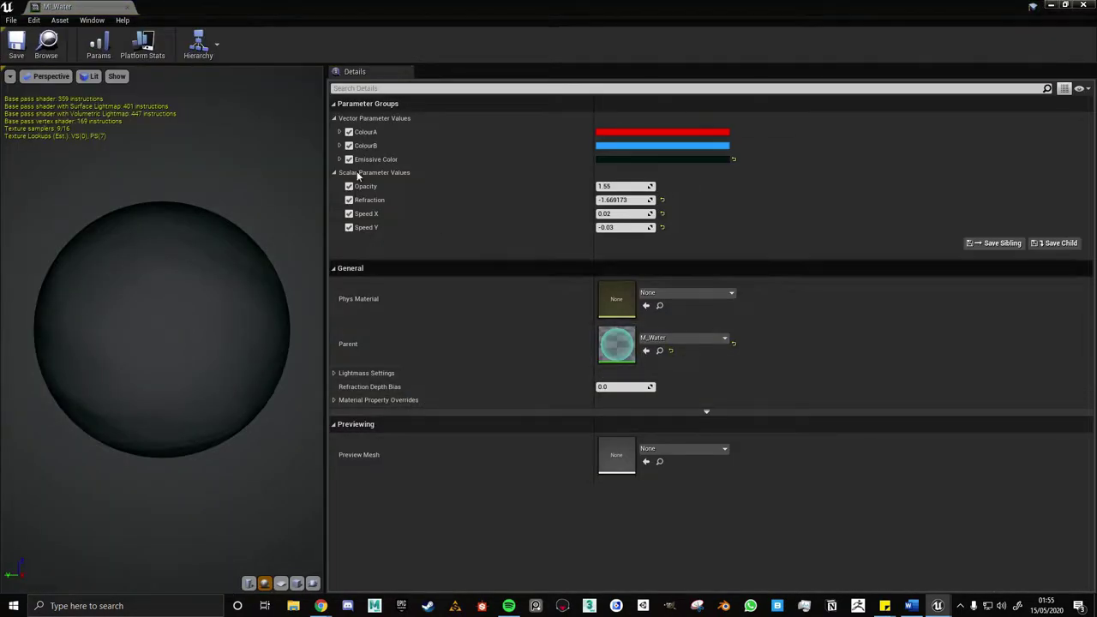
Back in the level, fly along the canal toward the moored boat, then bring up M_Water.
left_click(69, 7)
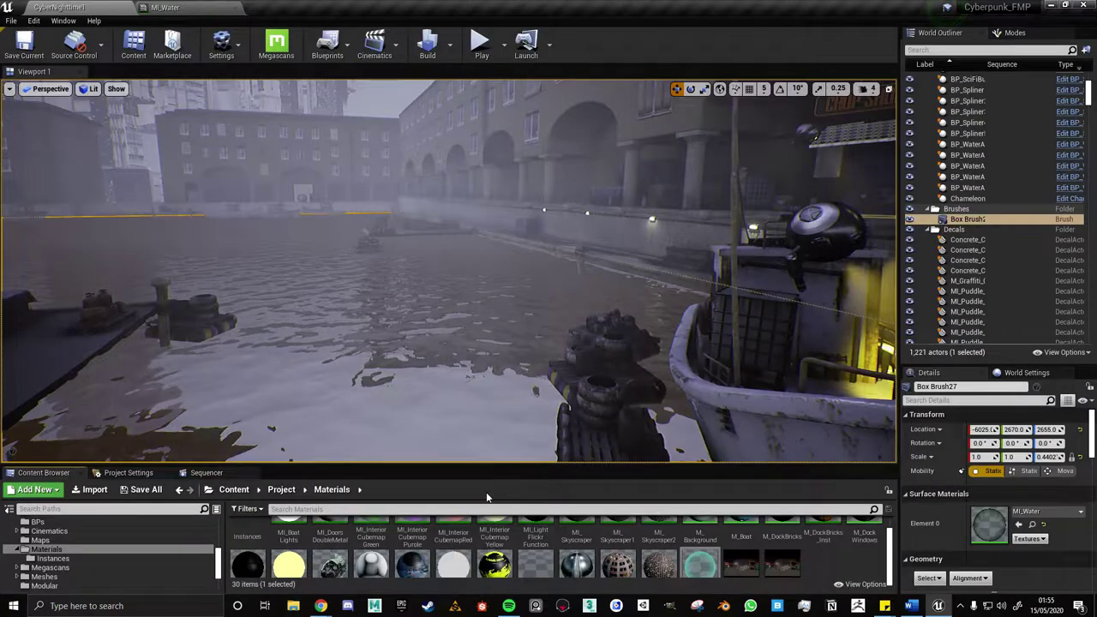
right_click_drag(449, 272, 329, 272)
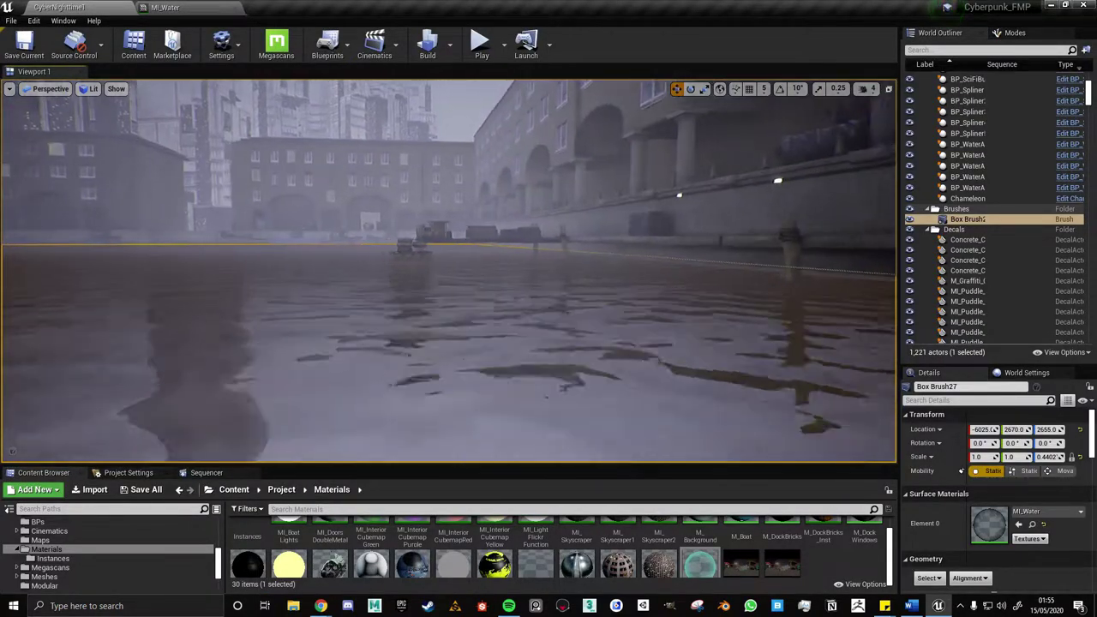
mouse_move(329, 272)
right_mouse_down()
mouse_move(415, 272)
mouse_move(424, 365)
right_mouse_up()
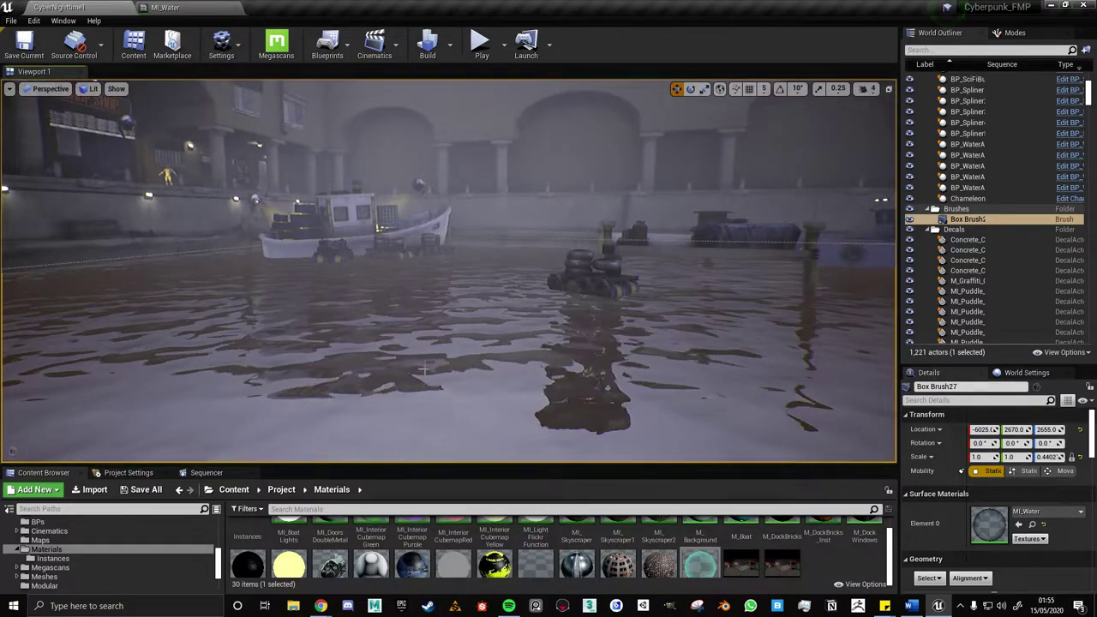
scroll(603, 577, "down", 2)
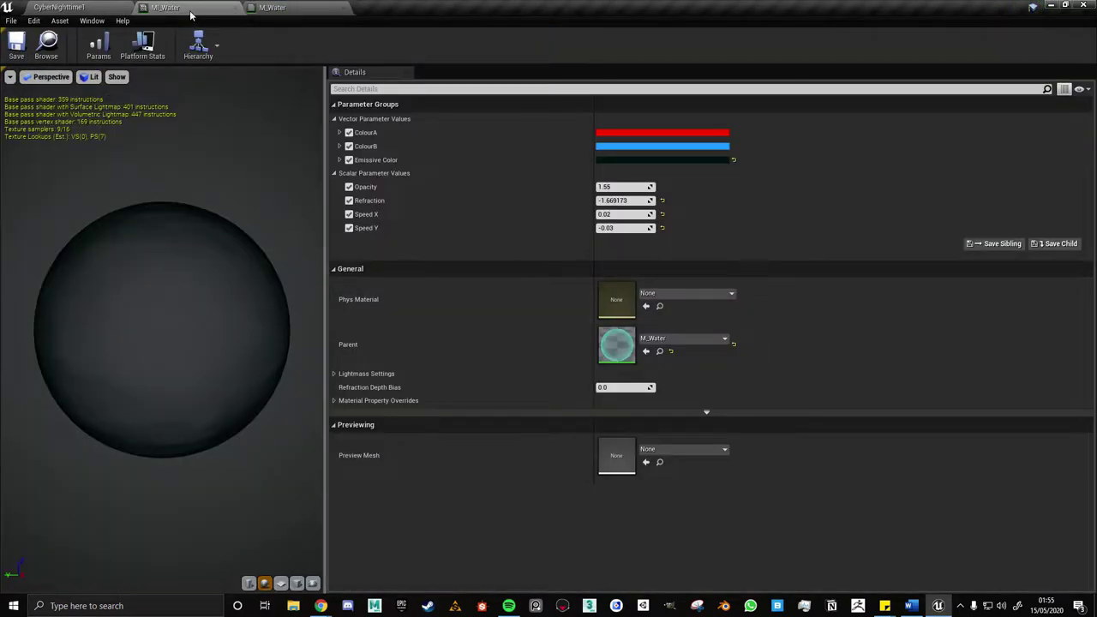
left_click(274, 8)
Inspect the Animate using Normals group and the Height texture sample in M_Water.
scroll(617, 276, "down", 6)
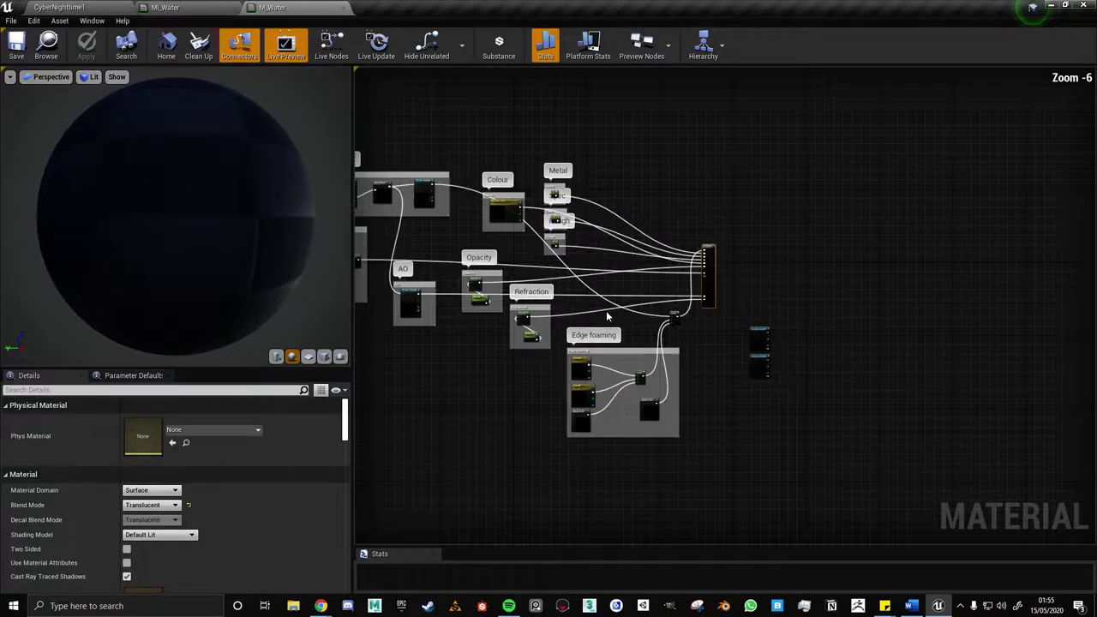
right_click_drag(781, 394, 843, 446)
scroll(677, 238, "up", 4)
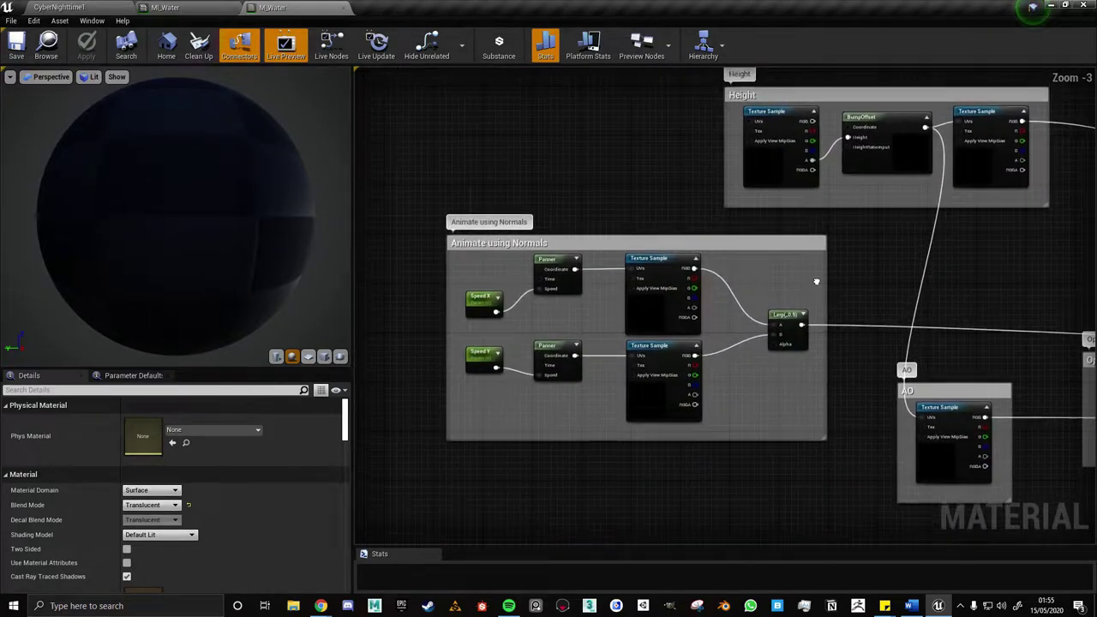
right_click_drag(570, 288, 530, 262)
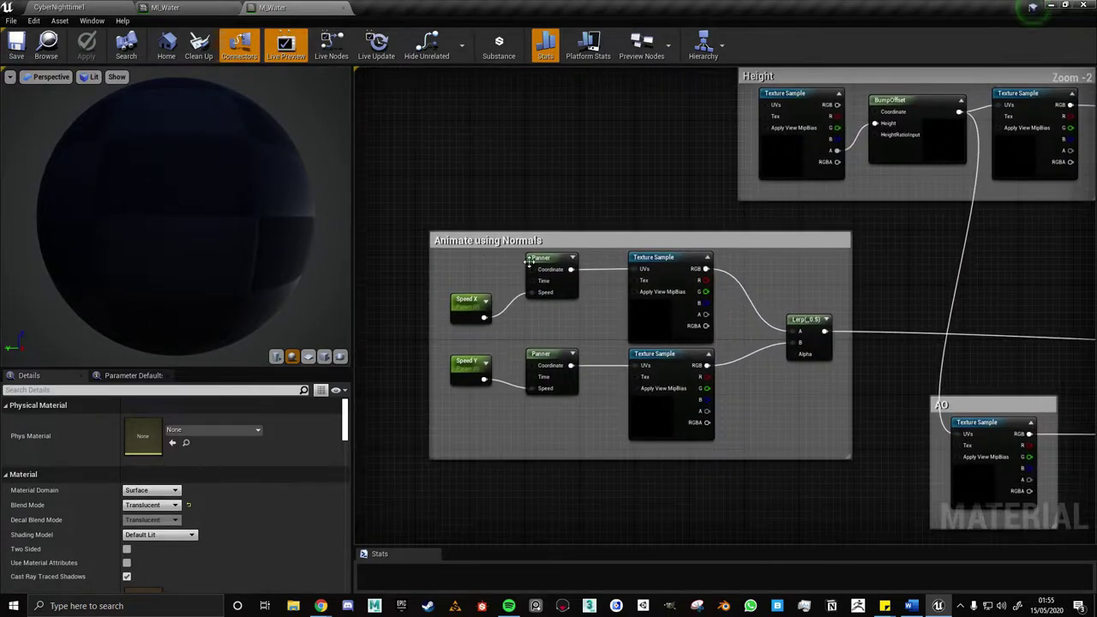
left_click(658, 300)
right_click_drag(789, 219, 559, 359)
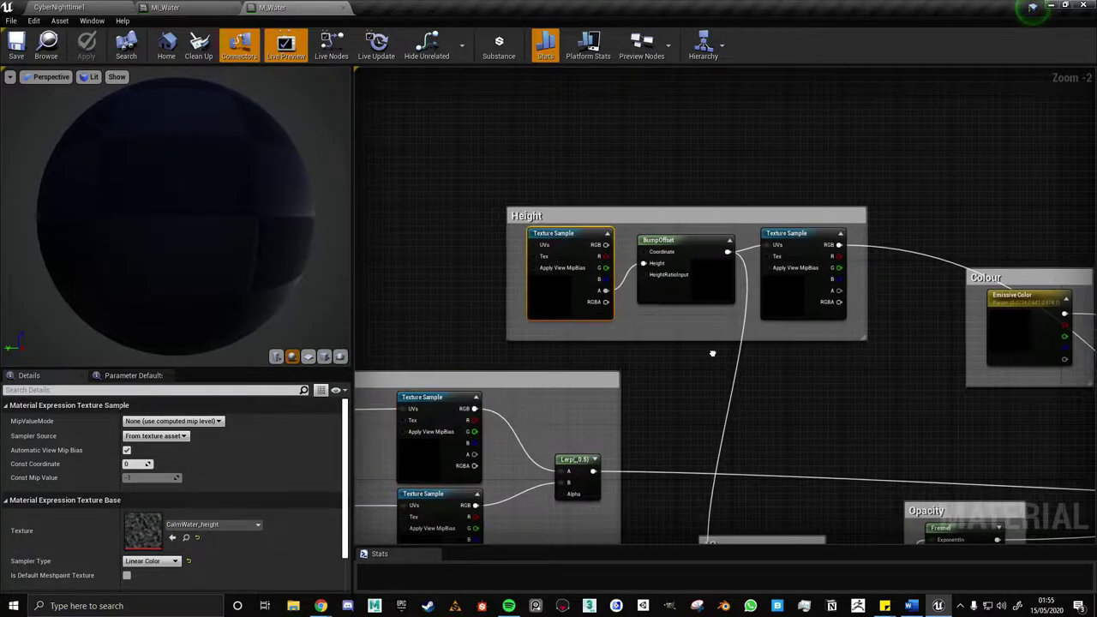
right_click_drag(554, 273, 649, 400)
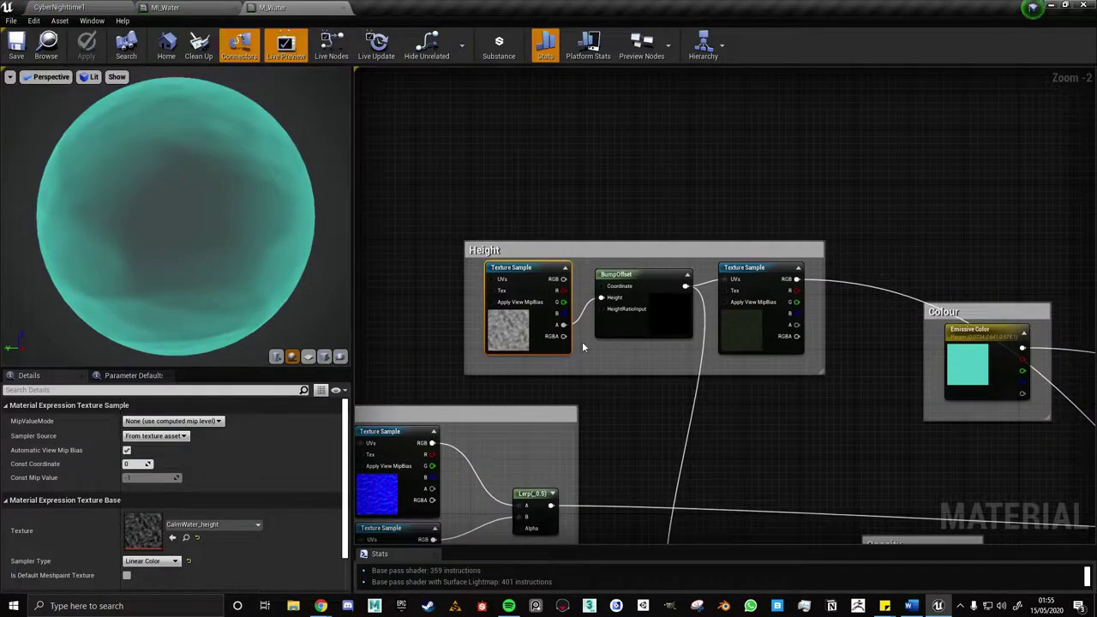
Review the Colour, Metal, Opacity, AO, Refraction and Edge foaming groups and the output node.
right_click_drag(582, 342, 575, 372)
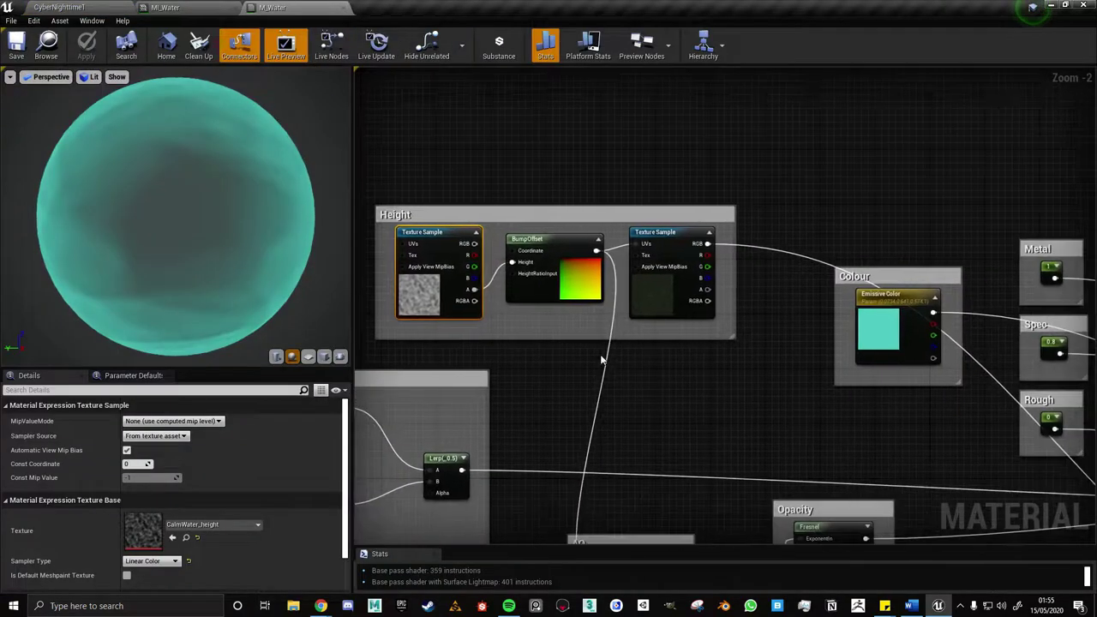
mouse_move(852, 358)
right_mouse_down()
mouse_move(802, 290)
mouse_move(620, 301)
right_mouse_up()
scroll(620, 301, "up", 3)
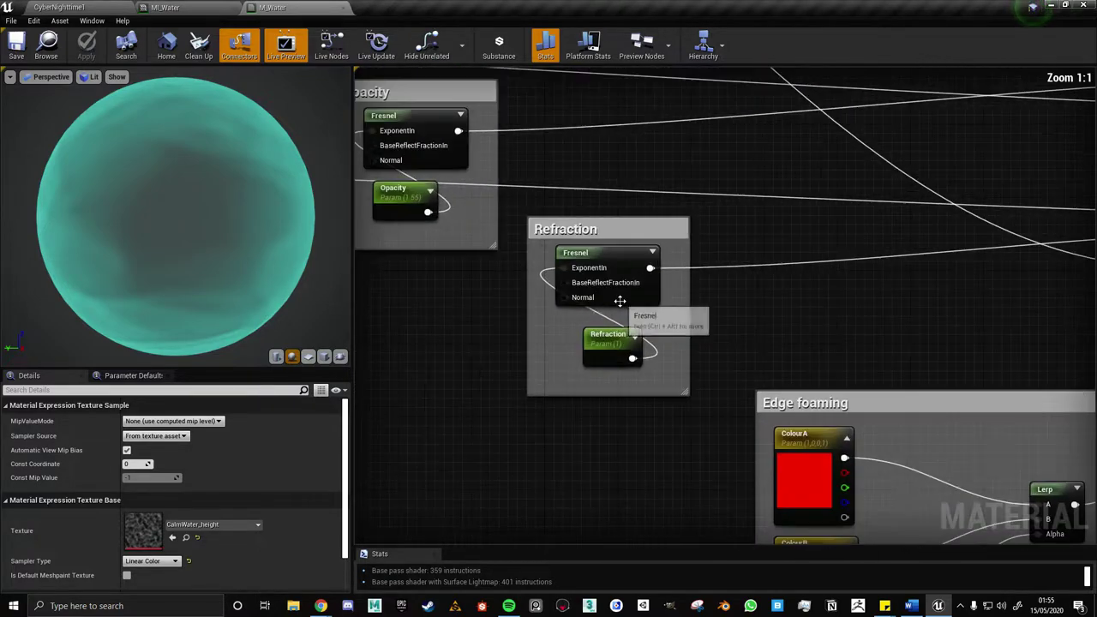
scroll(677, 356, "down", 3)
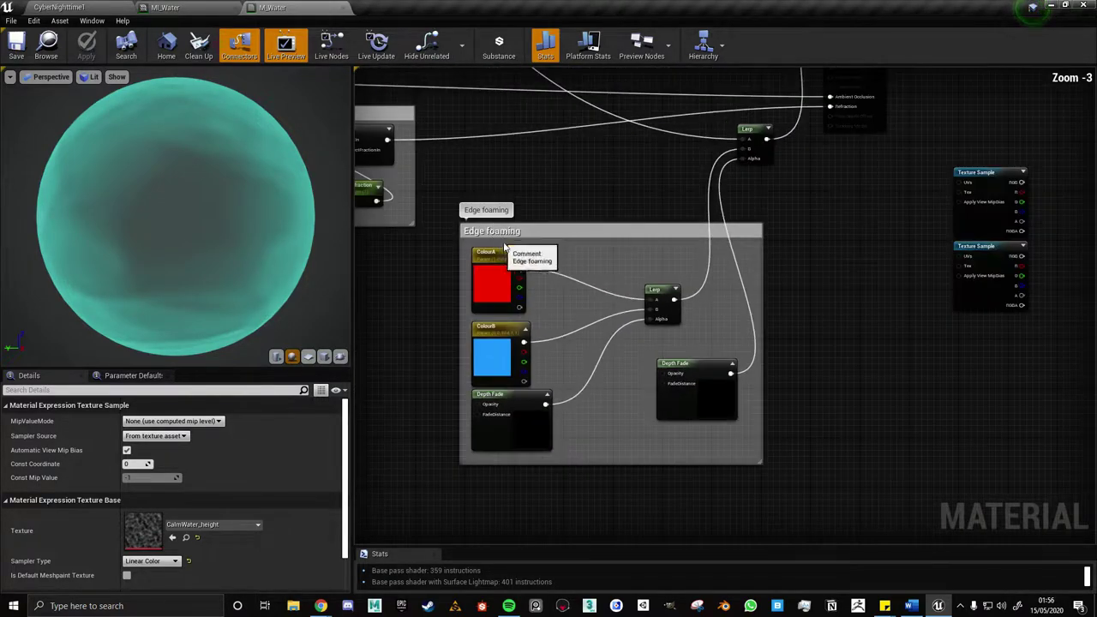
mouse_move(531, 111)
right_mouse_down()
mouse_move(600, 198)
mouse_move(374, 386)
right_mouse_up()
scroll(636, 345, "up", 4)
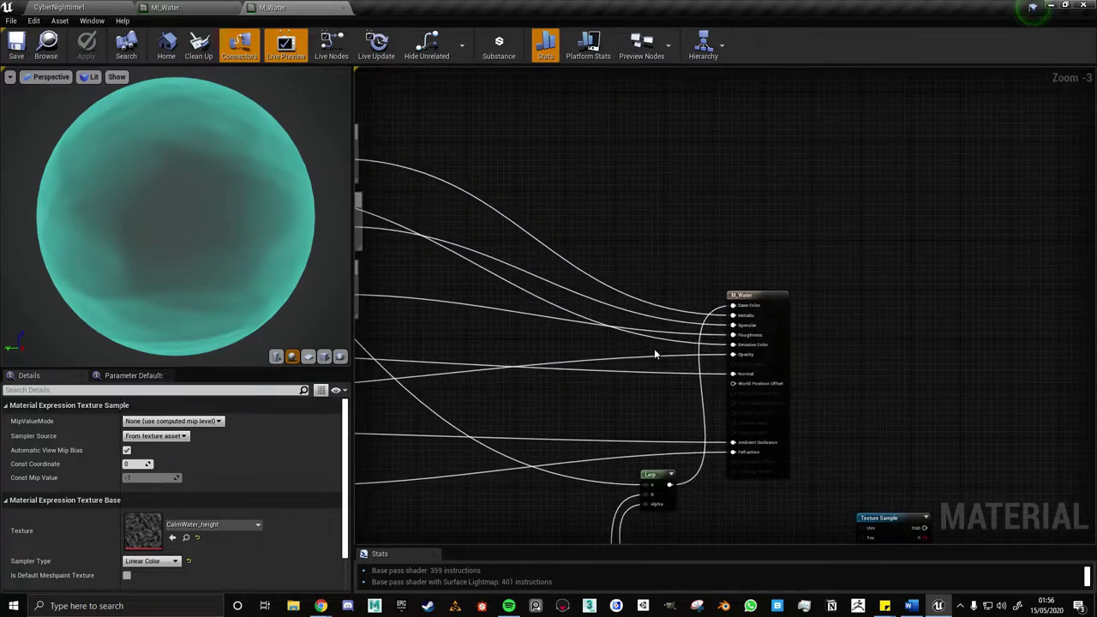
right_click_drag(636, 345, 626, 257)
Revisit the Animate using Normals group, then close both M_Water and MI_Water.
scroll(695, 283, "down", 1)
scroll(632, 318, "down", 1)
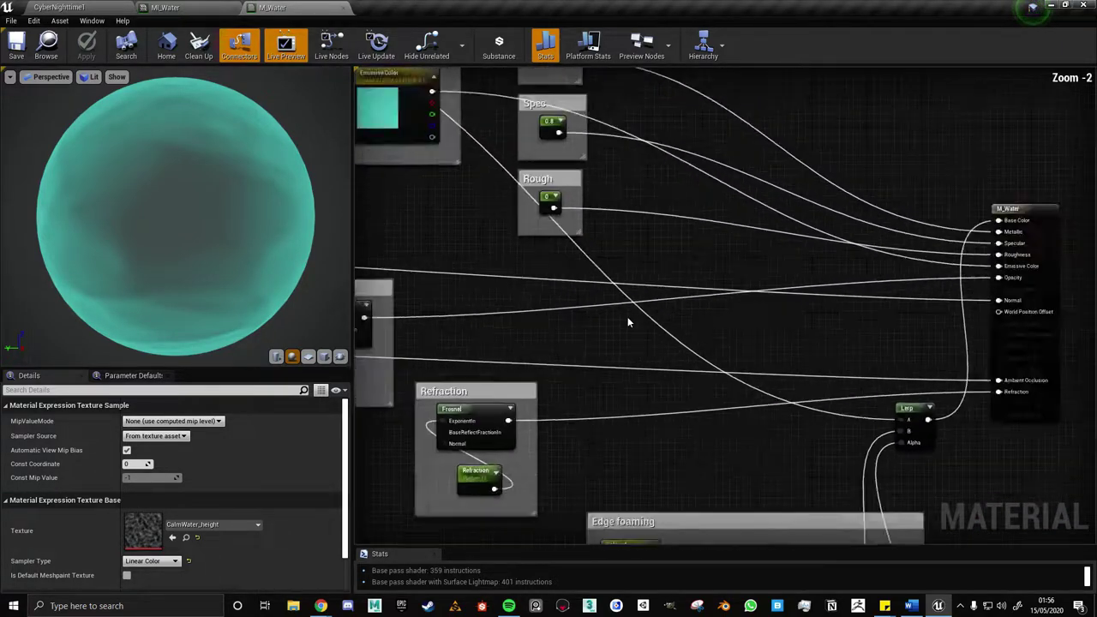
scroll(652, 328, "down", 3)
scroll(569, 328, "up", 1)
scroll(553, 303, "up", 1)
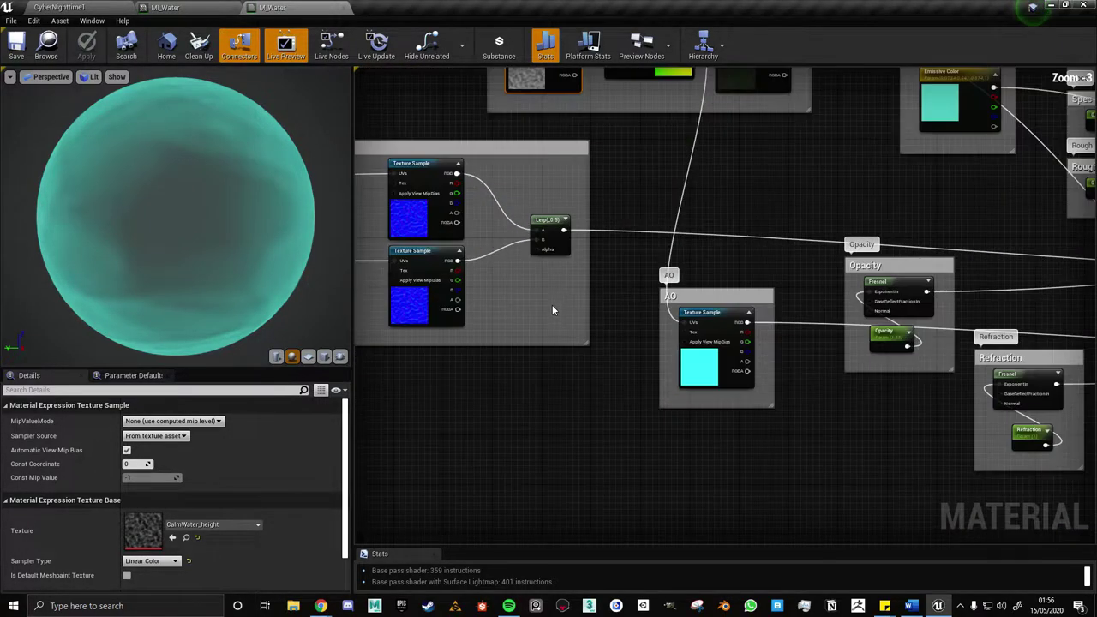
right_click_drag(553, 303, 777, 404)
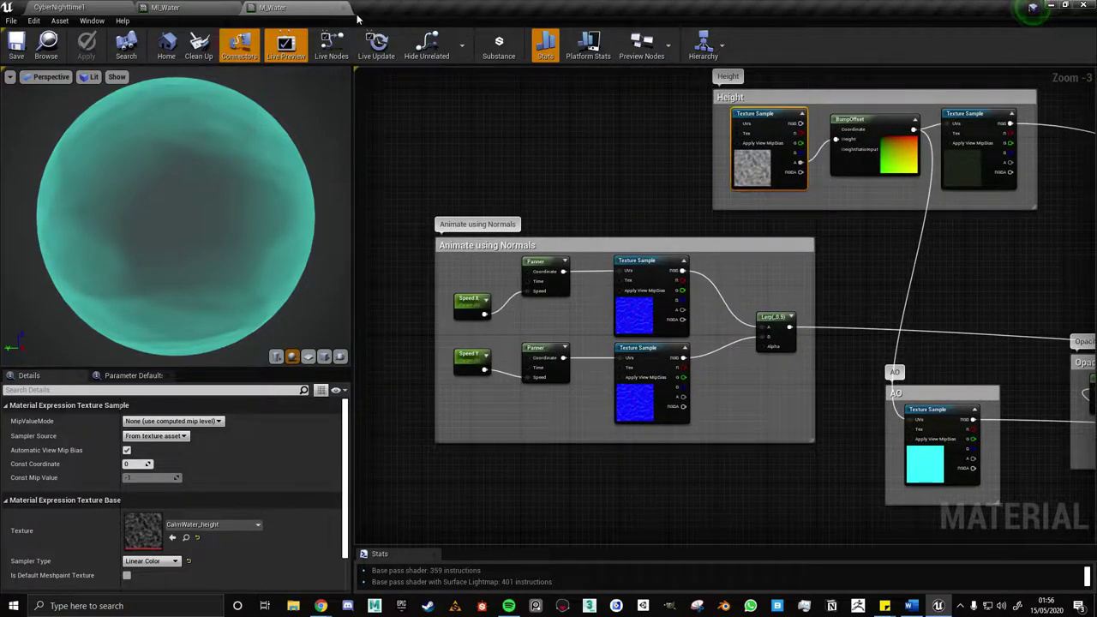
left_click(344, 8)
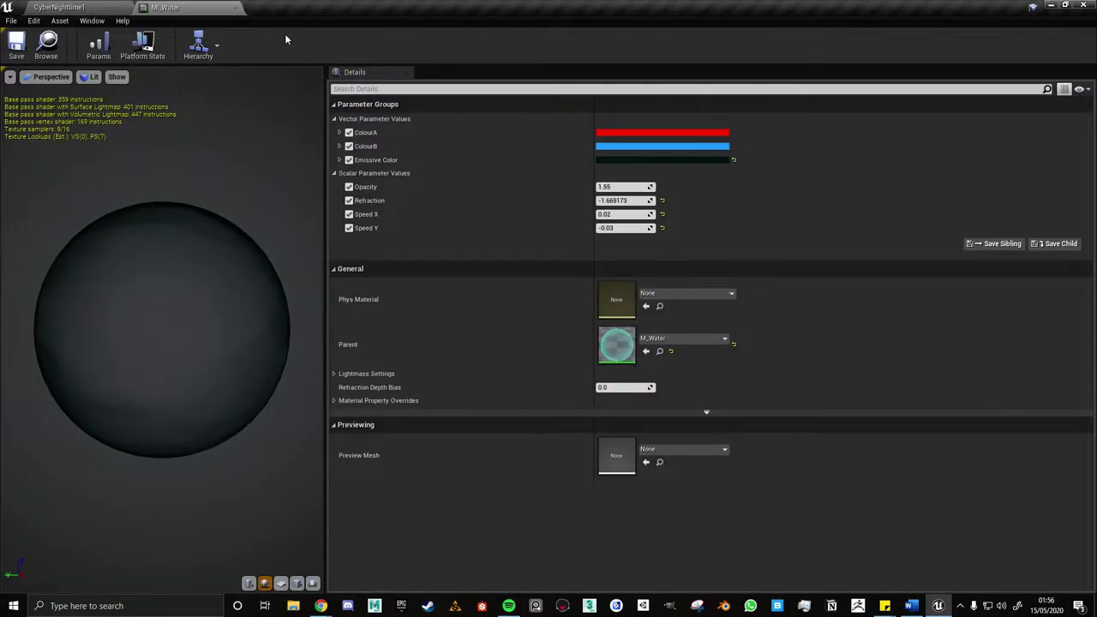
left_click(236, 8)
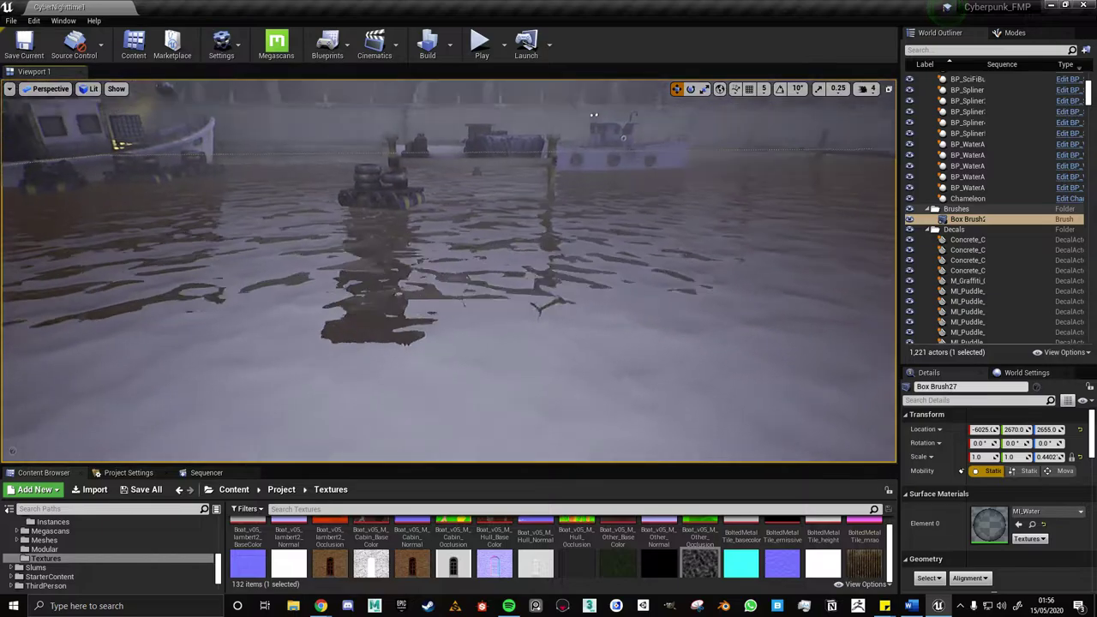
Fly to the moored boat, select the MP_BoardWalk mesh beside it and show the Modes panel.
right_click_drag(475, 257, 600, 257)
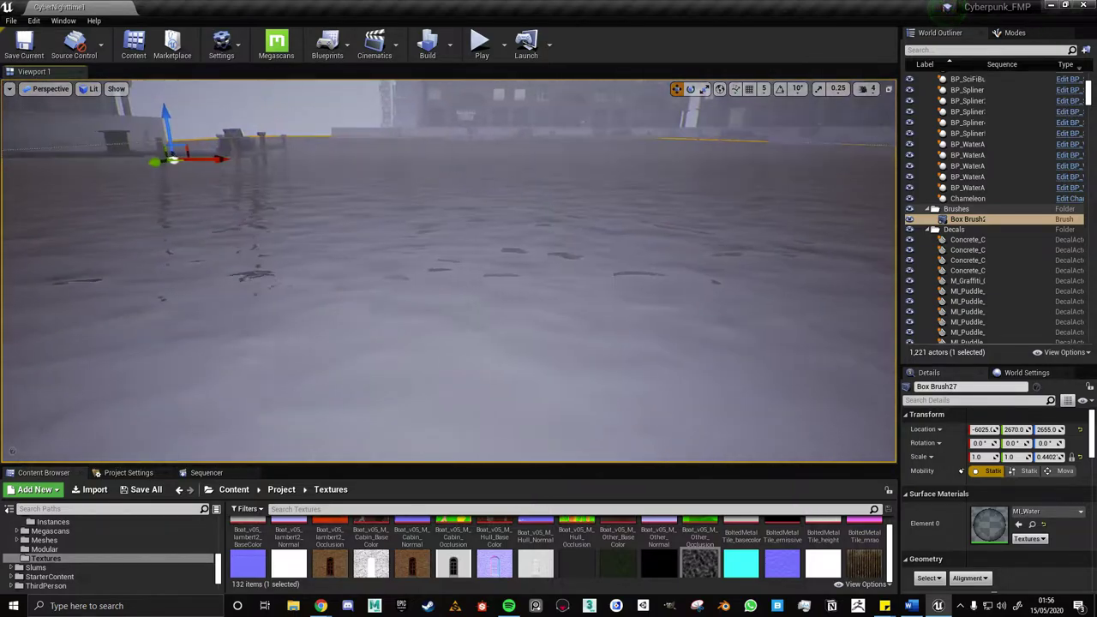
right_click_drag(600, 257, 583, 258)
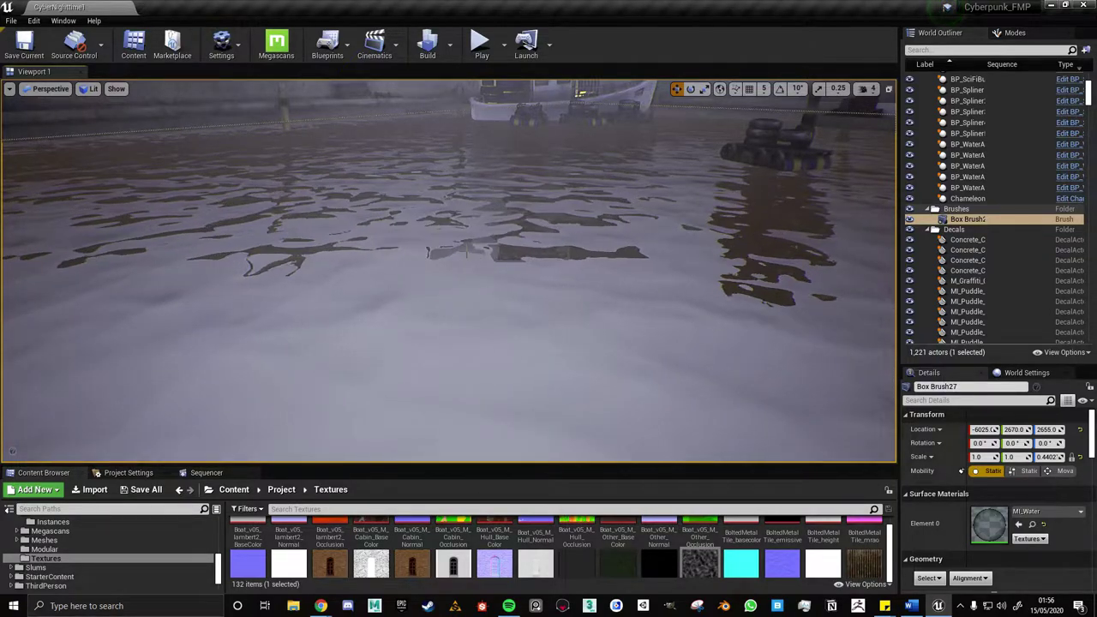
right_click_drag(583, 257, 463, 257)
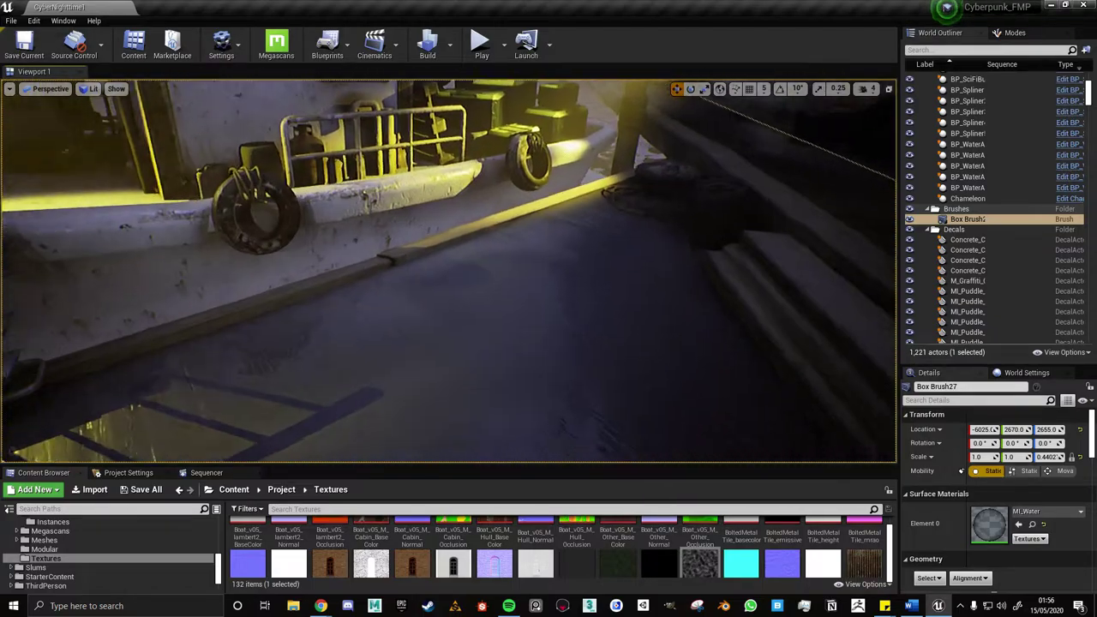
right_click_drag(381, 414, 382, 414)
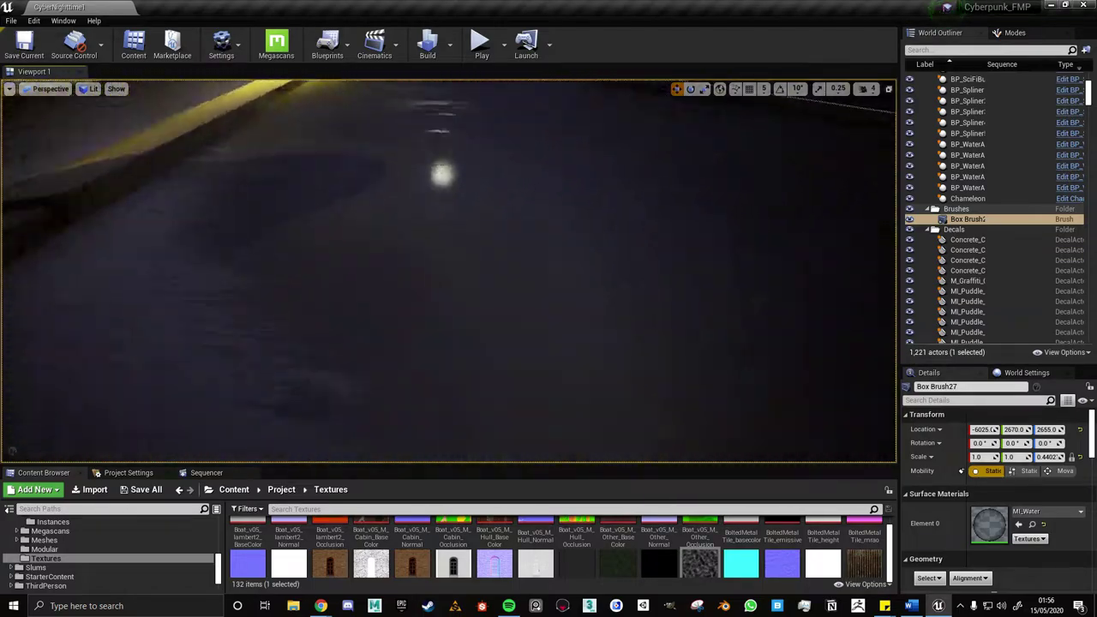
right_click_drag(367, 375, 367, 374)
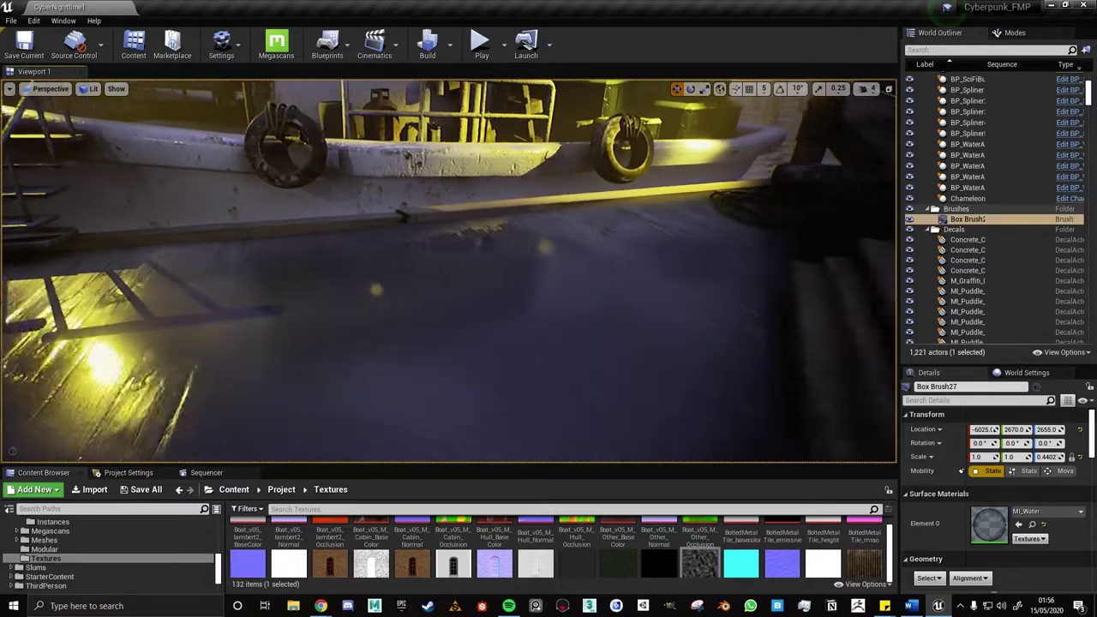
left_click(483, 259)
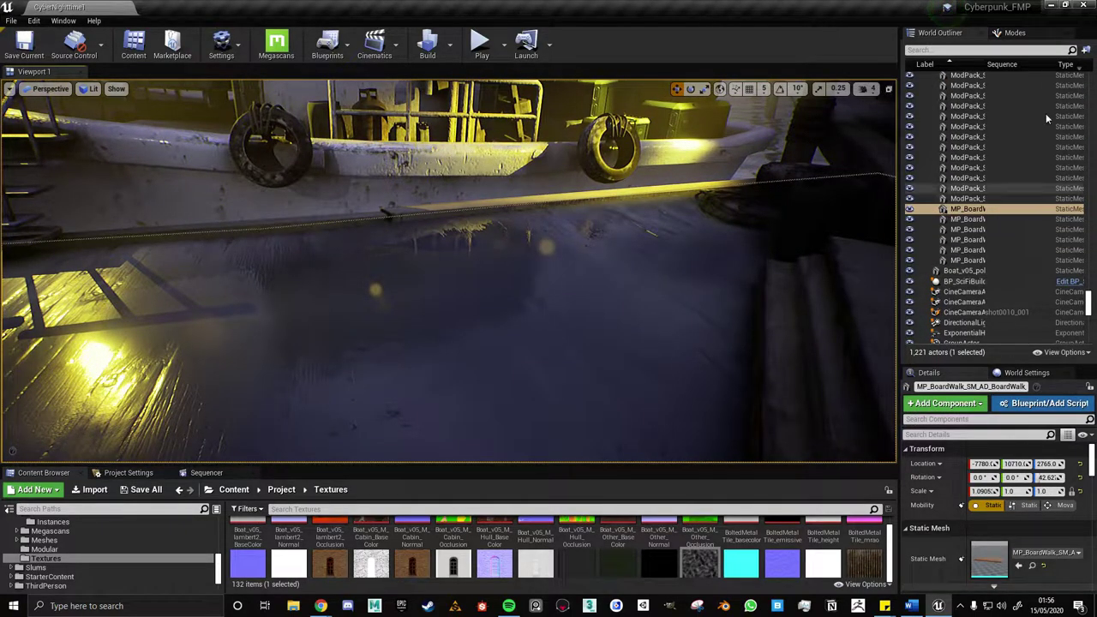
left_click(1034, 33)
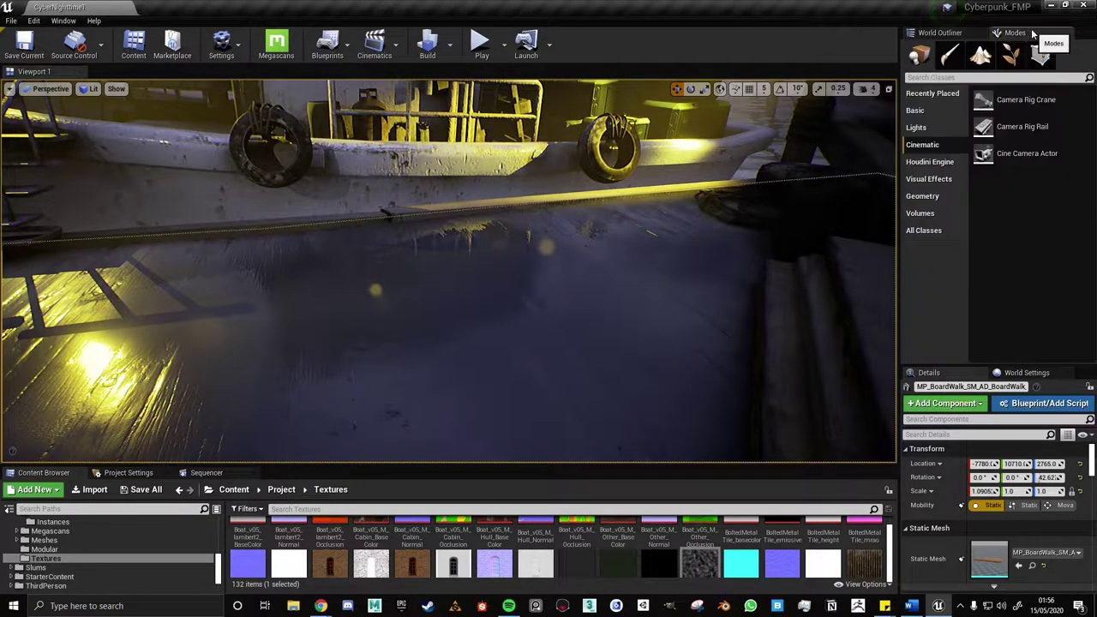
Switch to vertex Paint mode, look along the boardwalk and dock, and return to the Project folder.
left_click(949, 60)
mouse_move(517, 330)
right_mouse_down()
mouse_move(600, 326)
mouse_move(651, 360)
right_mouse_up()
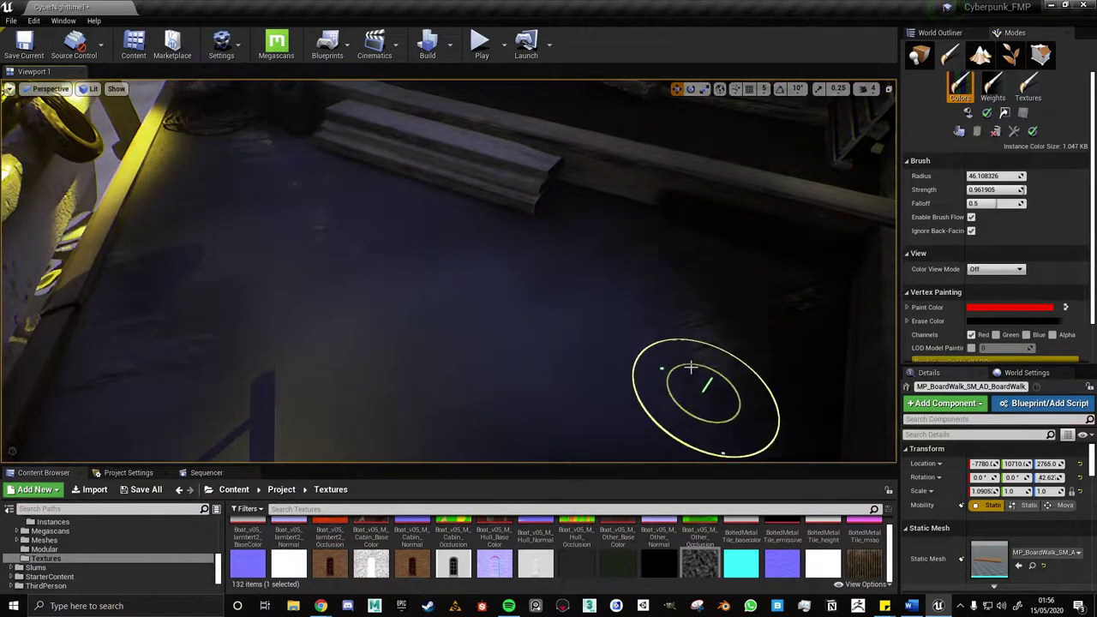
right_click_drag(583, 345, 429, 283)
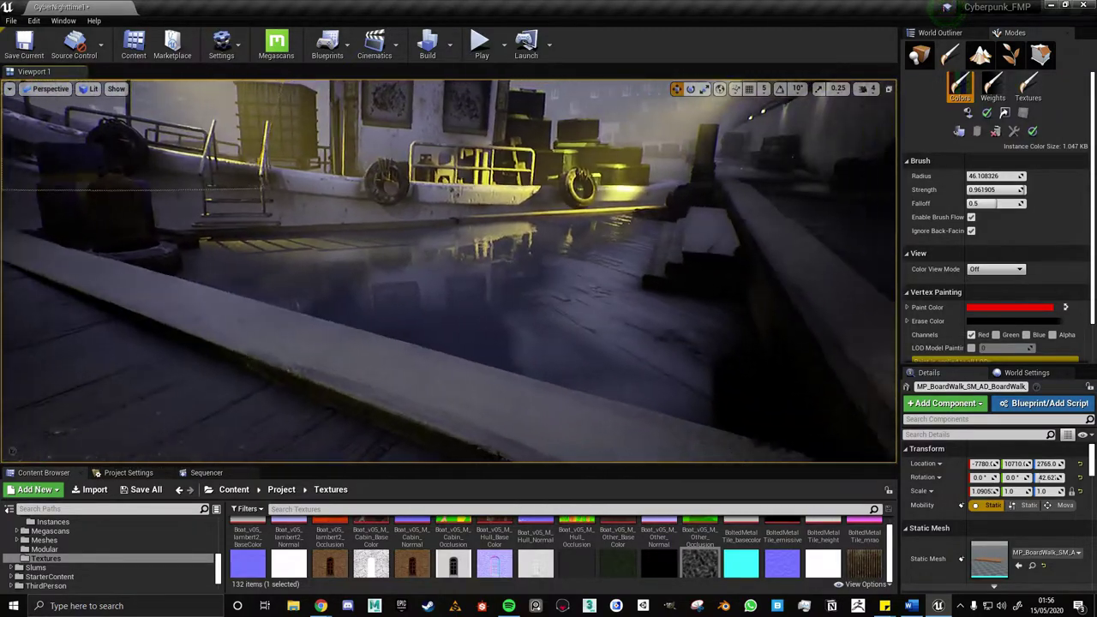
right_click_drag(429, 283, 411, 274)
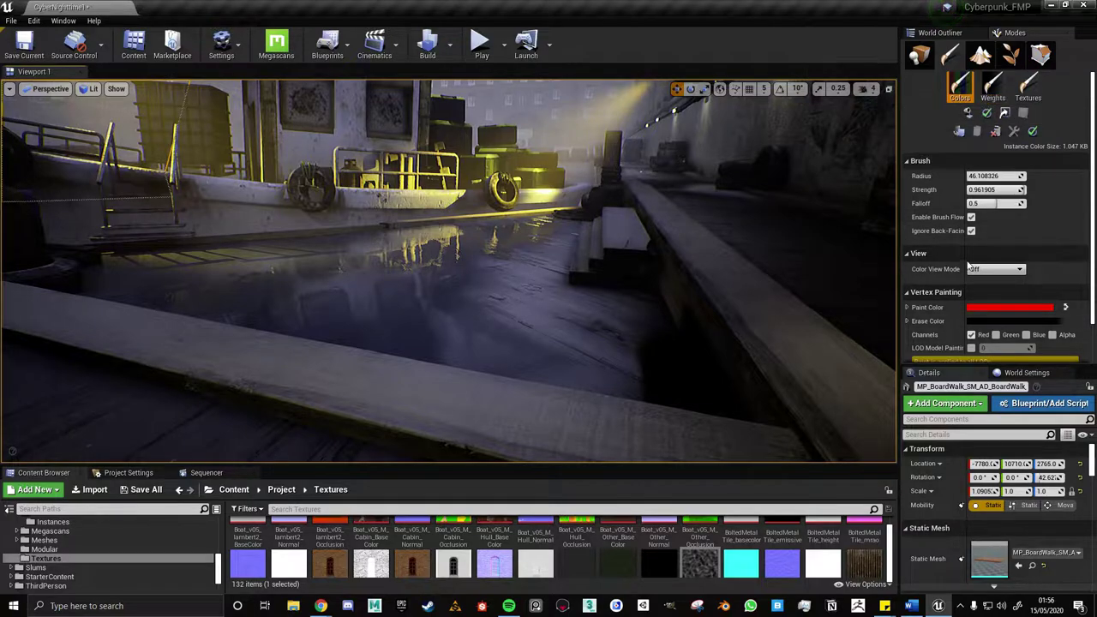
scroll(961, 285, "down", 2)
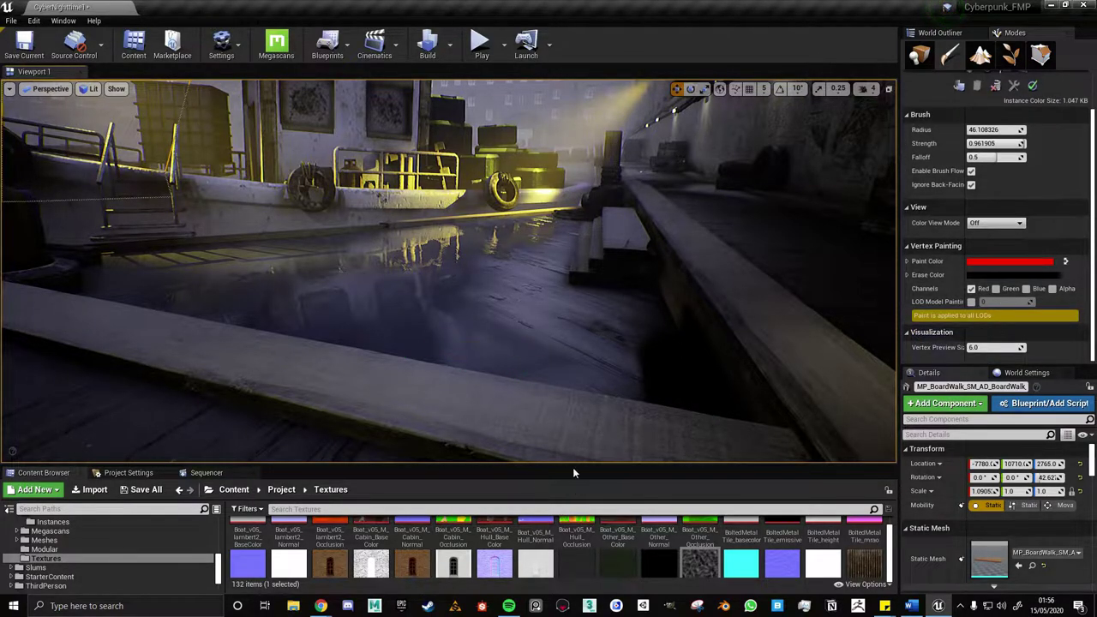
left_click(282, 490)
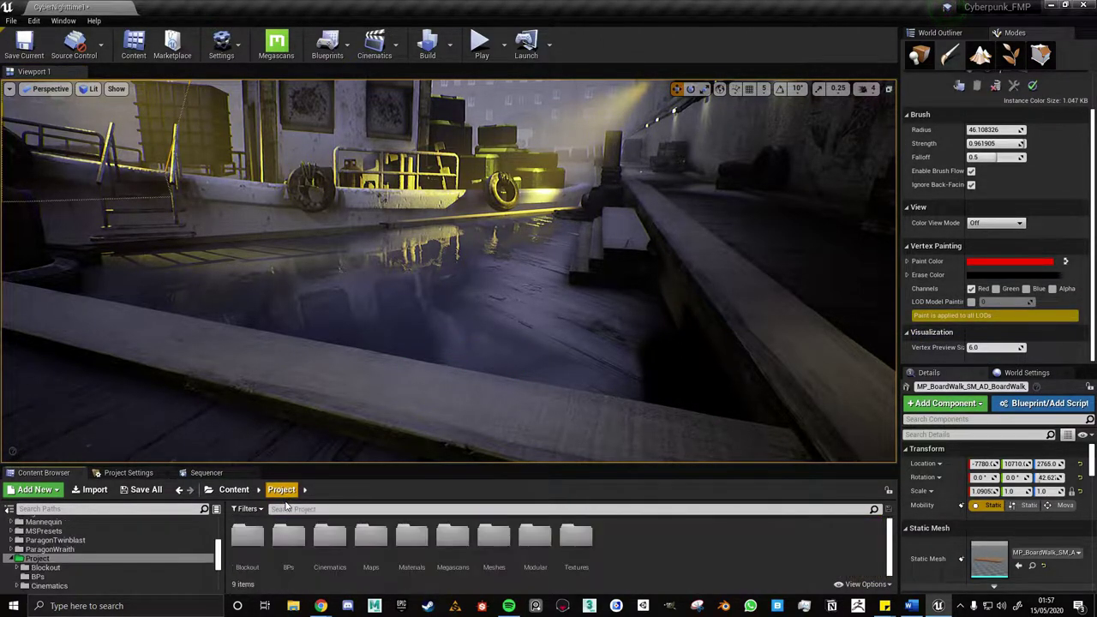
Browse the Materials folder, then go back up to the Project folder.
double_click(406, 553)
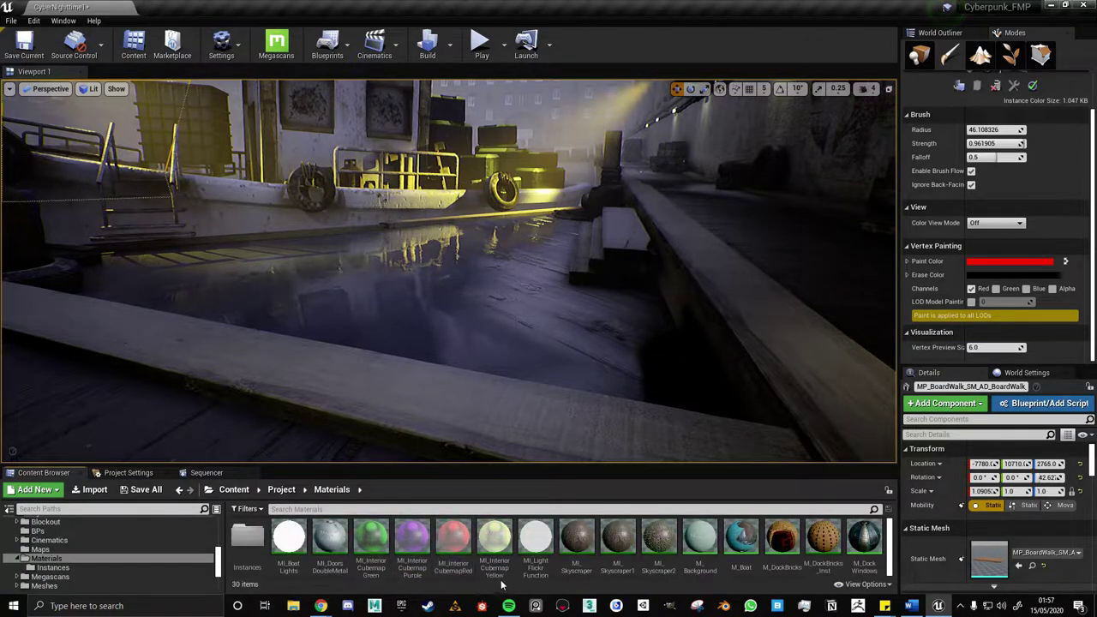
scroll(658, 558, "down", 2)
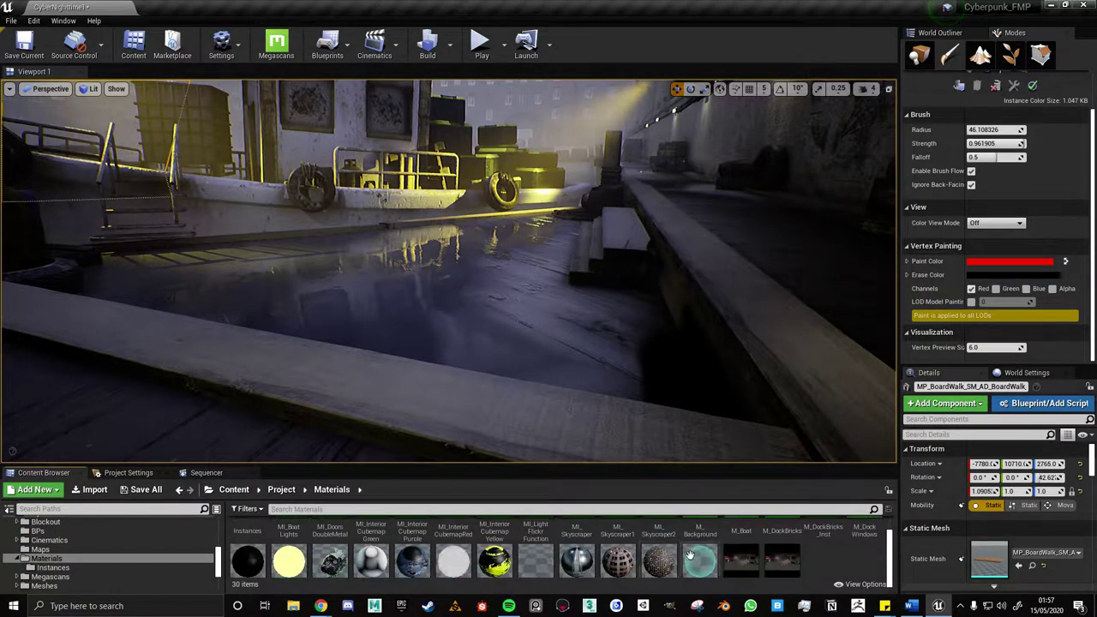
scroll(570, 559, "up", 2)
scroll(384, 555, "down", 1)
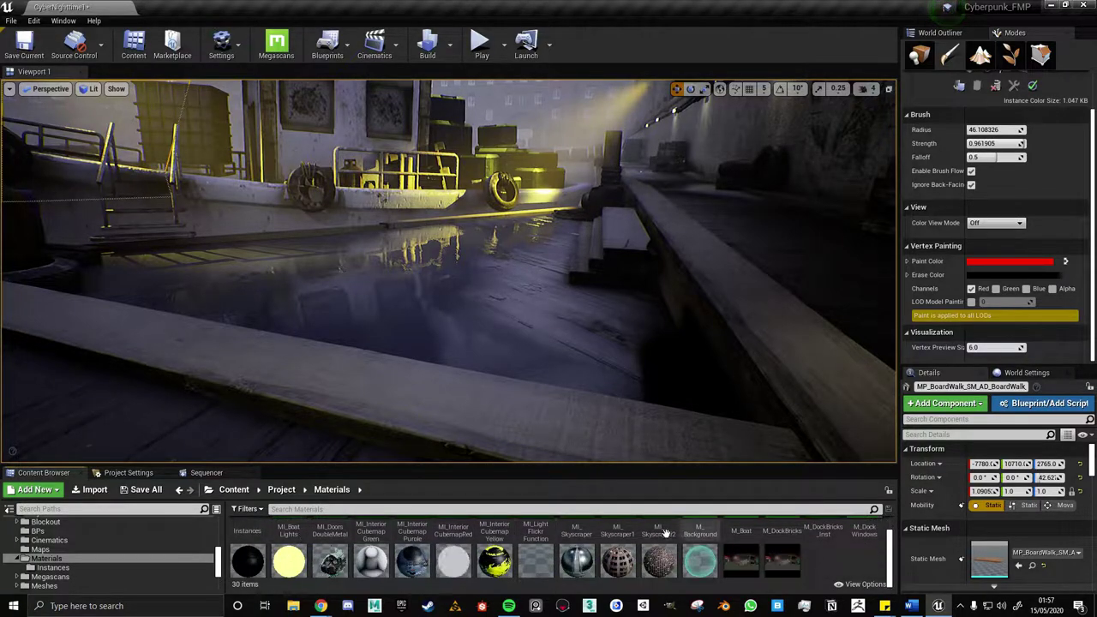
left_click(278, 493)
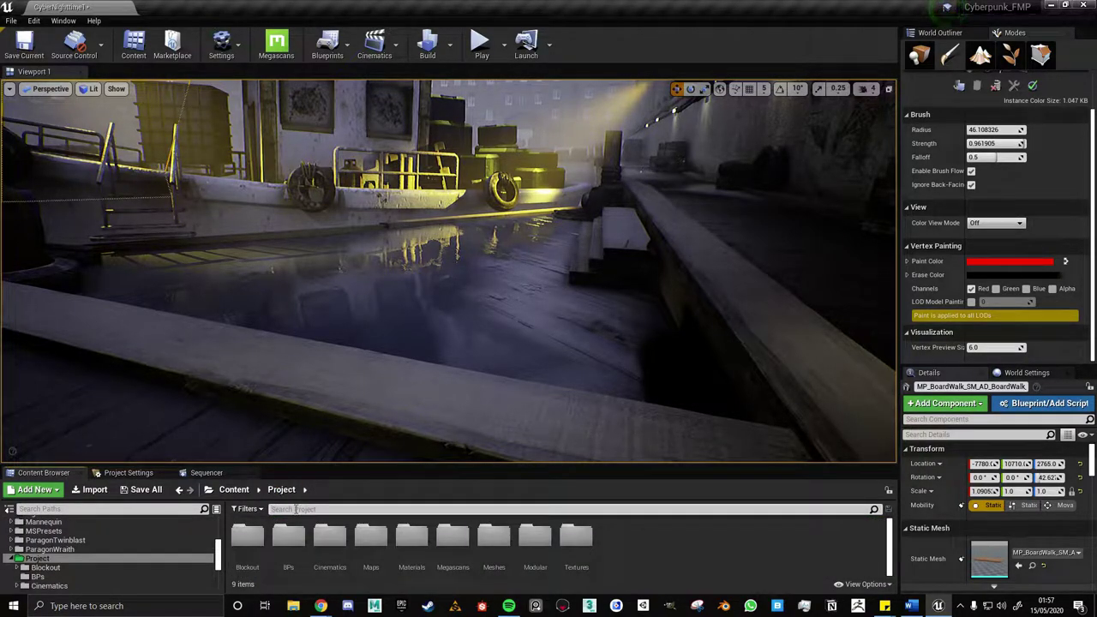
Search for 'boardwalk', close MI_Boardwalk and open the M_Boardwalk master material.
type("boardwa")
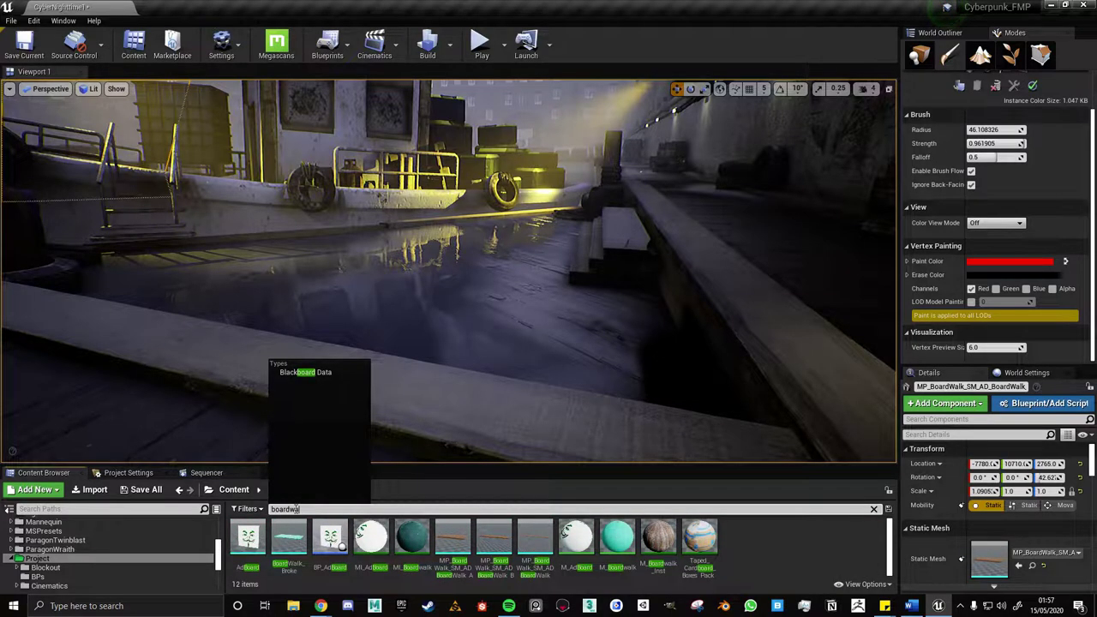
type("l")
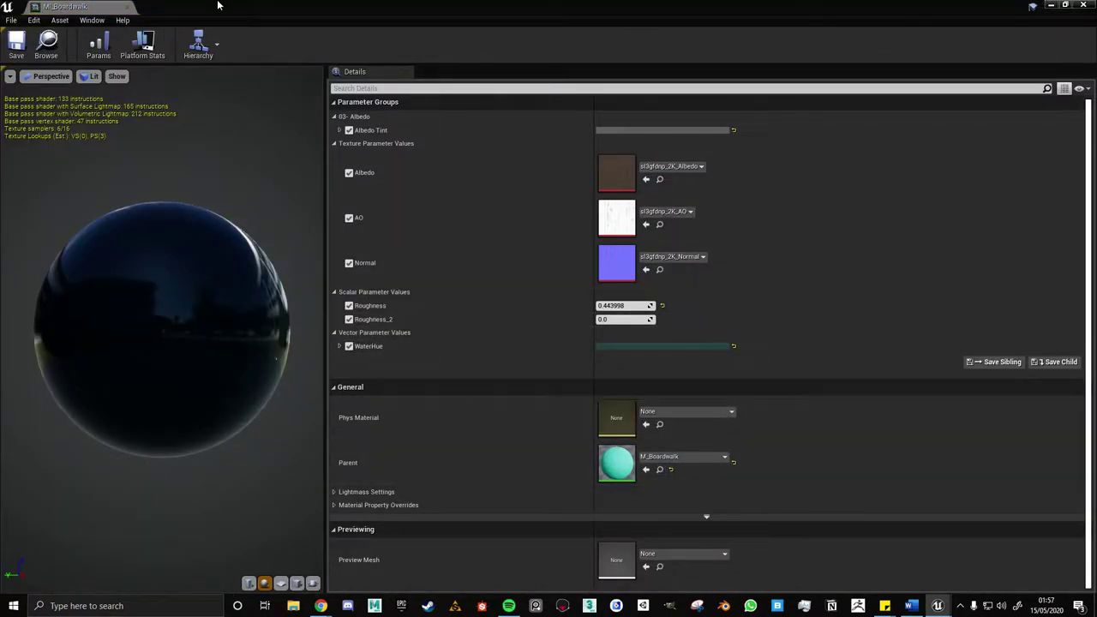
left_click(131, 9)
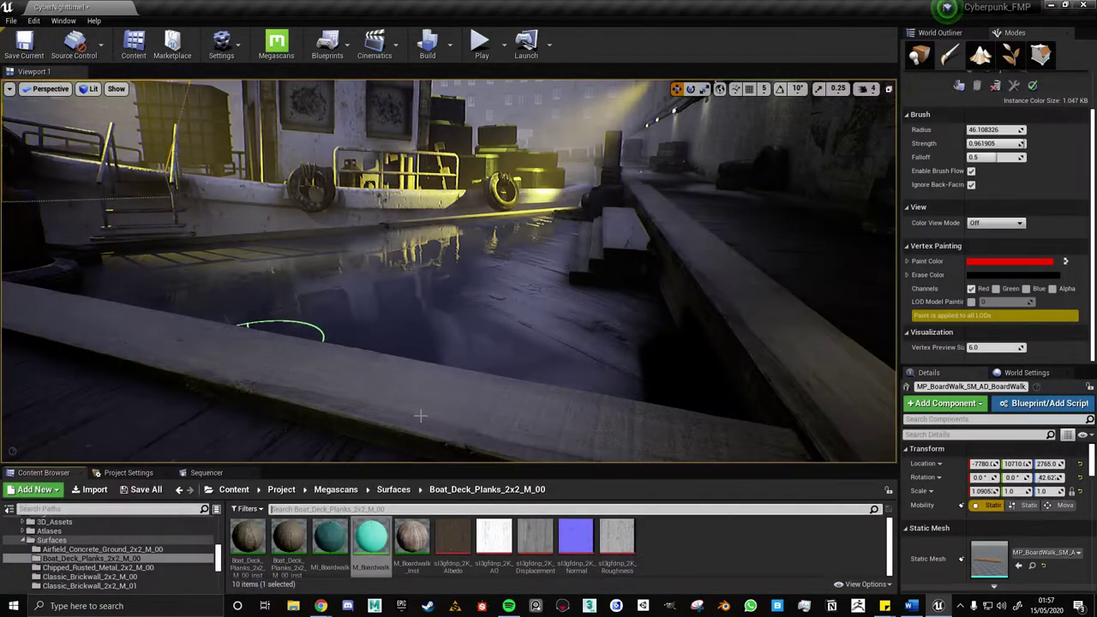
double_click(390, 570)
scroll(553, 337, "down", 4)
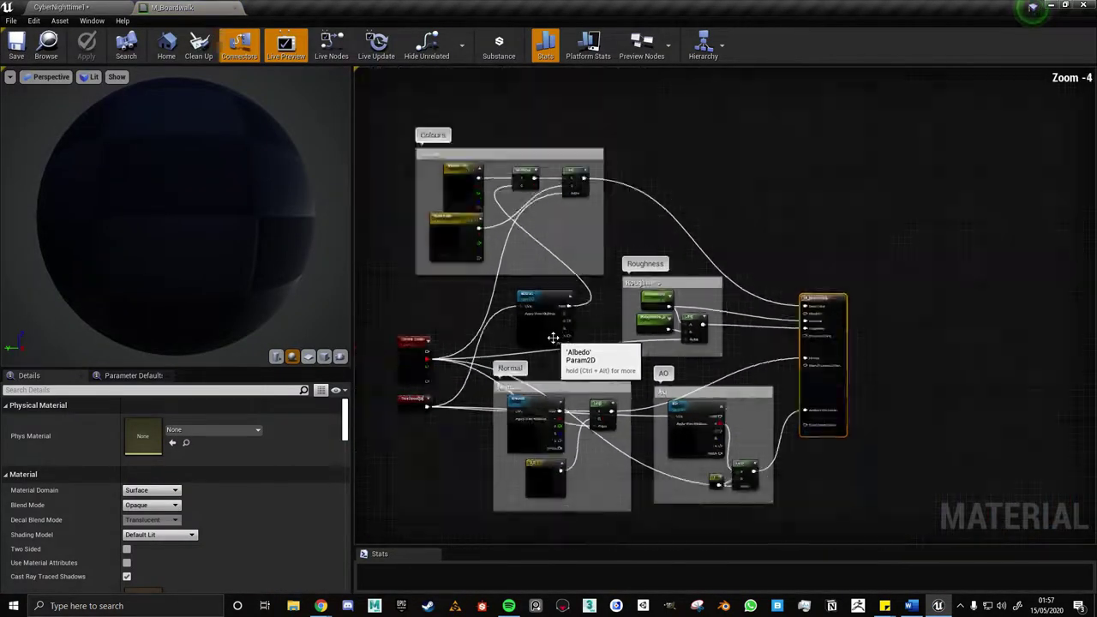
scroll(553, 337, "down", 1)
scroll(564, 344, "up", 2)
mouse_move(600, 412)
right_mouse_down()
mouse_move(566, 277)
mouse_move(581, 334)
right_mouse_up()
left_click(583, 273)
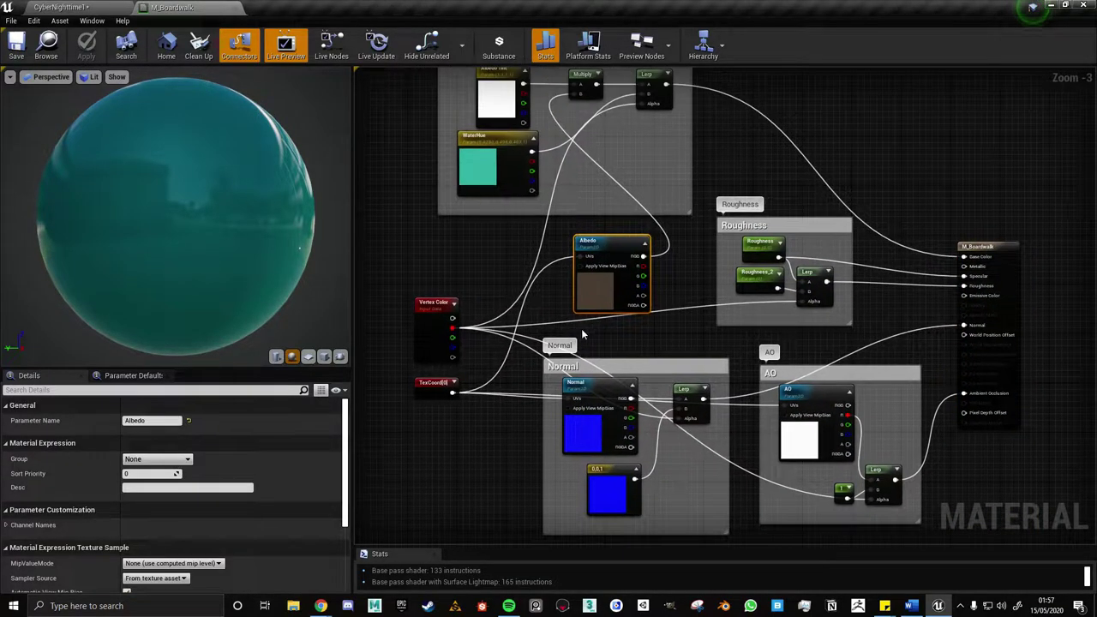
scroll(582, 334, "up", 3)
scroll(168, 512, "down", 2)
scroll(147, 545, "down", 1)
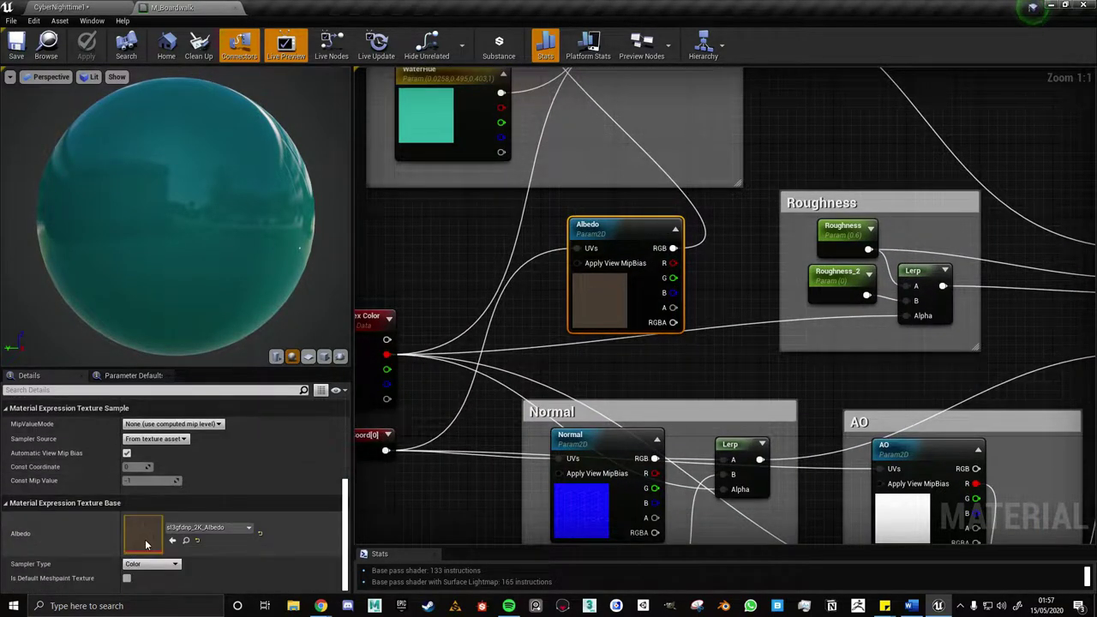
scroll(712, 355, "down", 1)
scroll(712, 355, "down", 1)
scroll(713, 355, "down", 2)
scroll(712, 355, "up", 2)
scroll(713, 355, "up", 2)
mouse_move(712, 355)
right_mouse_down()
mouse_move(669, 493)
mouse_move(629, 389)
mouse_move(743, 237)
right_mouse_up()
scroll(629, 389, "down", 3)
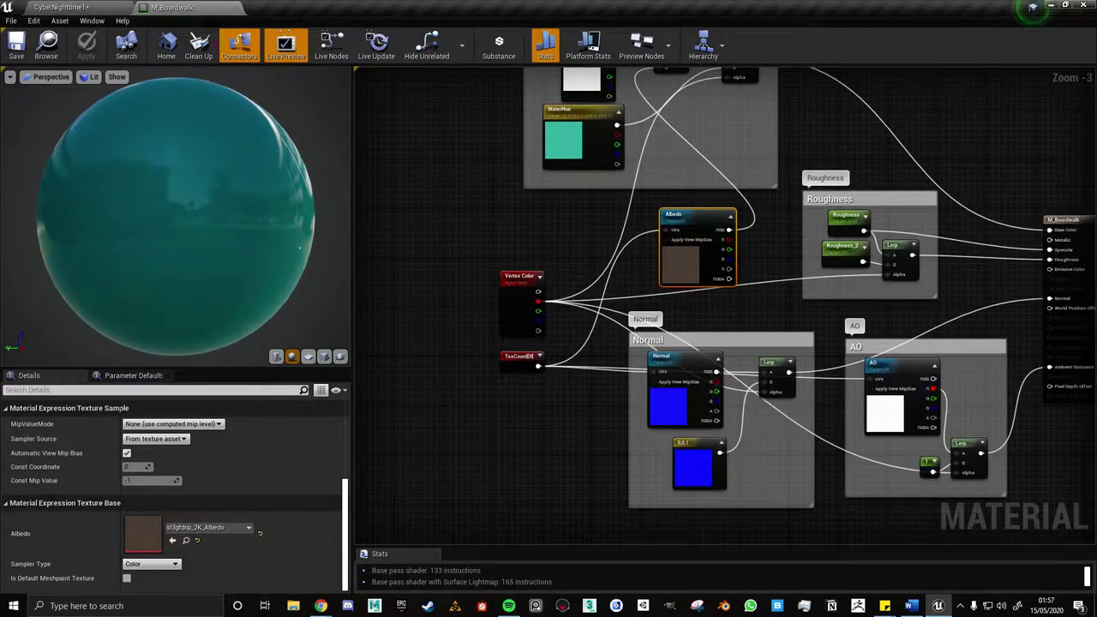
left_click(235, 8)
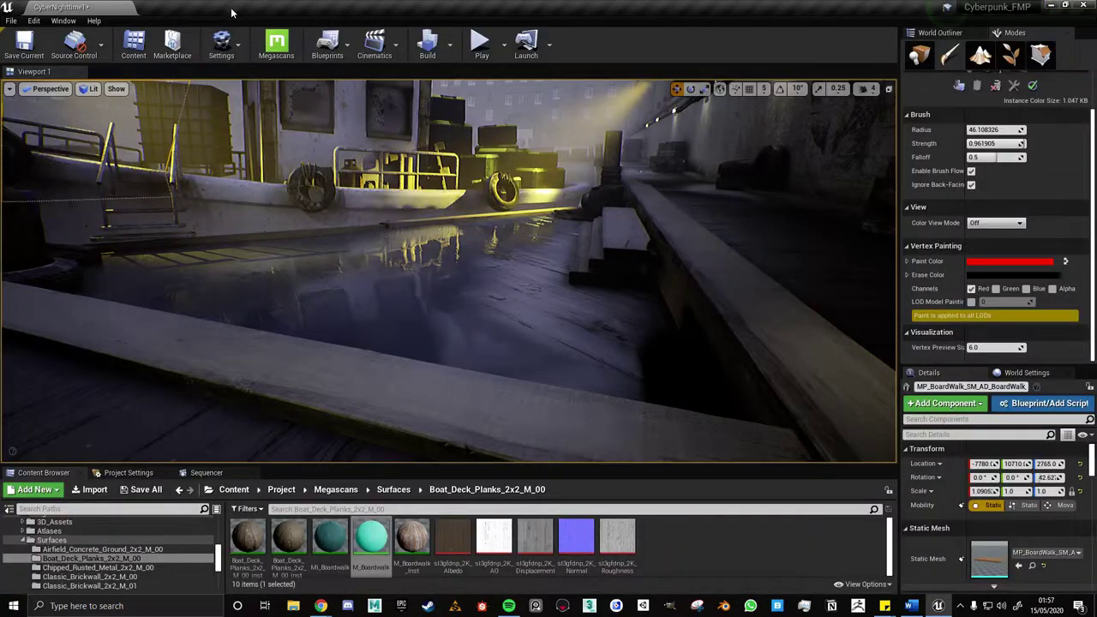
Undo the accidental brush surface selection and return the Content Browser to Project.
mouse_move(472, 326)
right_mouse_down()
mouse_move(360, 330)
mouse_move(566, 330)
mouse_move(548, 317)
mouse_move(480, 321)
mouse_move(549, 322)
right_mouse_up()
key("ctrl+z")
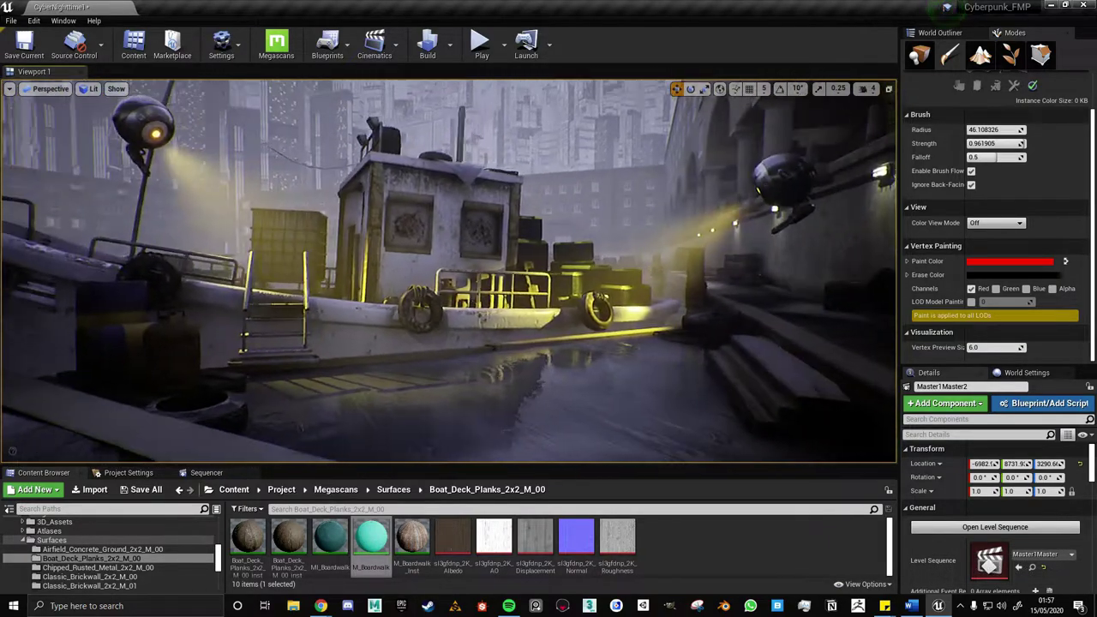
left_click(287, 492)
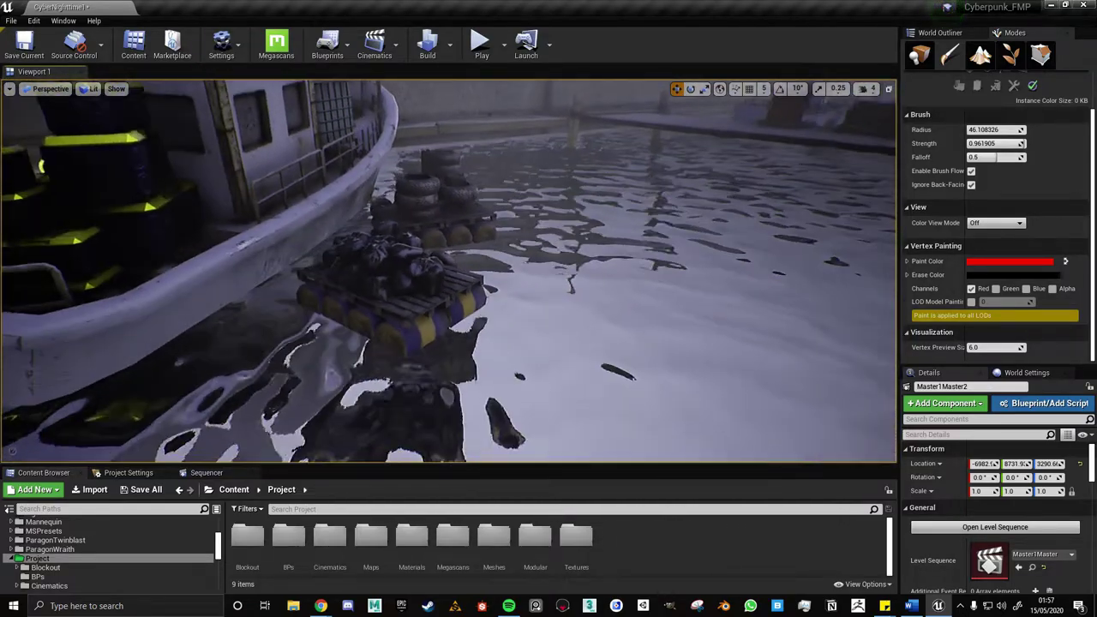
Select the floating pallet of props, switch to Place mode, focus on it and show the World Outliner.
right_click_drag(193, 373, 193, 373)
left_click(378, 304)
right_click_drag(378, 304, 378, 304)
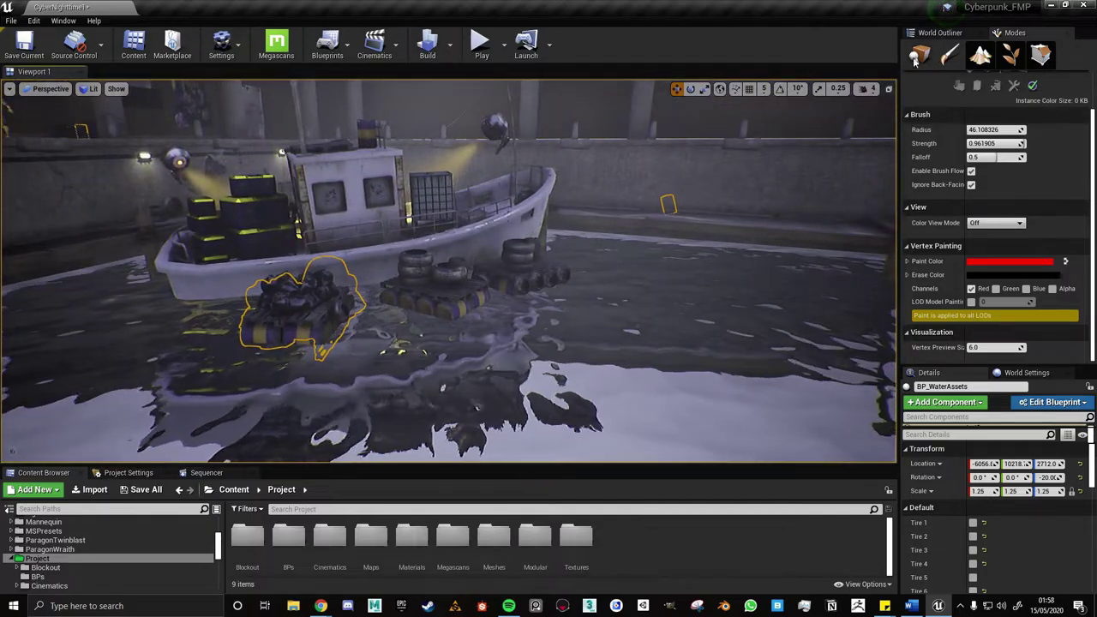
left_click(919, 56)
key("f")
right_click_drag(378, 303, 378, 303)
left_click(950, 33)
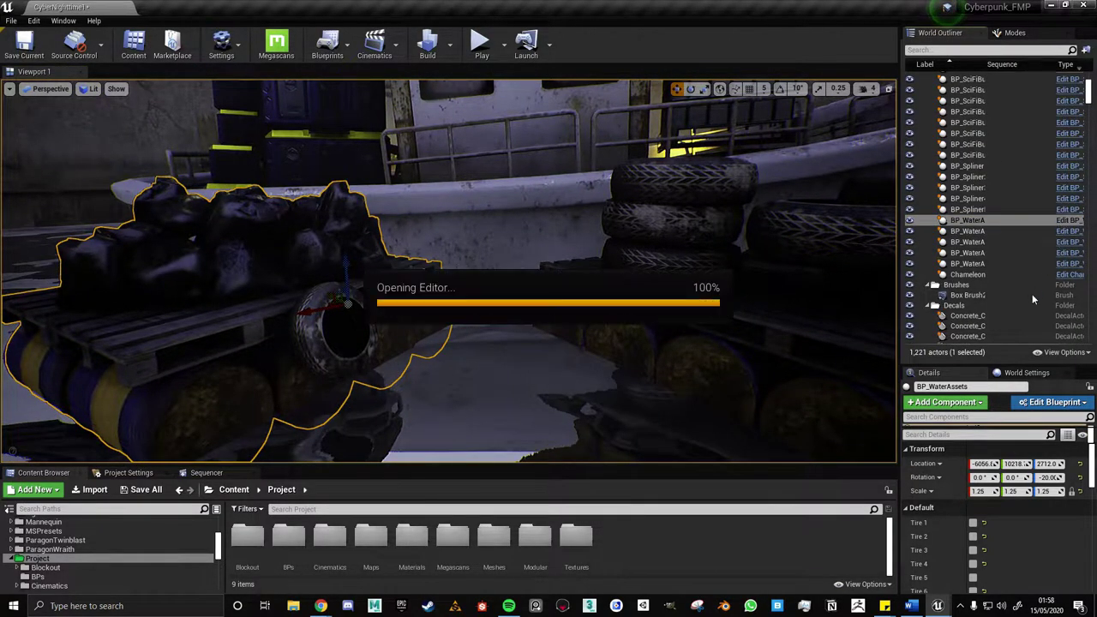
Pan through the Construction Script's Set Visibility nodes and preview the props in the 3D viewport.
scroll(284, 314, "down", 3)
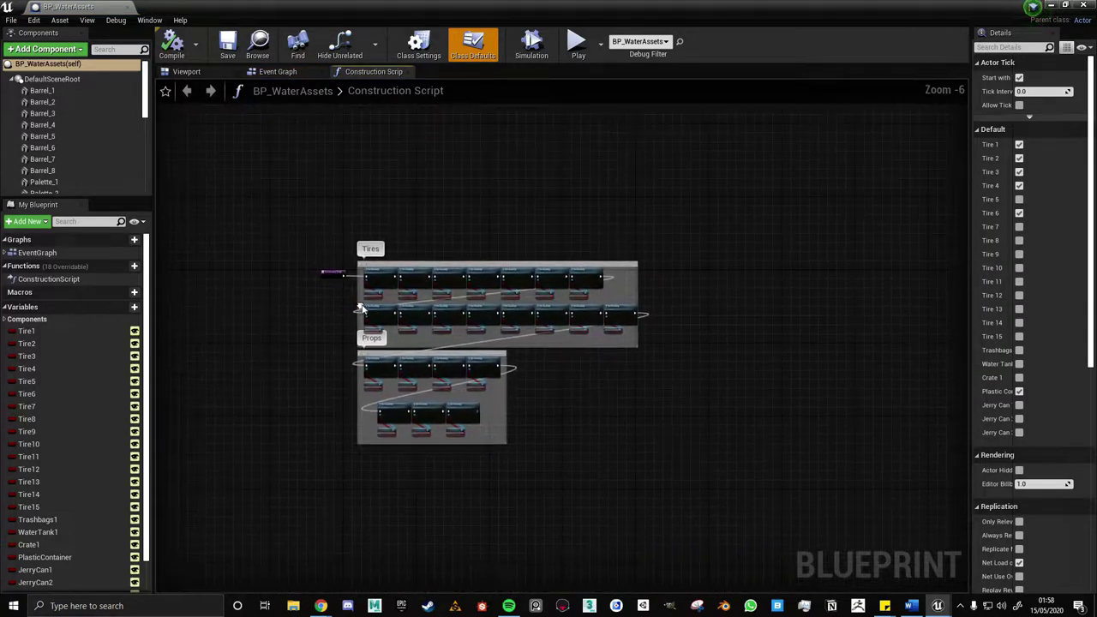
scroll(371, 296, "up", 6)
right_click_drag(421, 340, 233, 327)
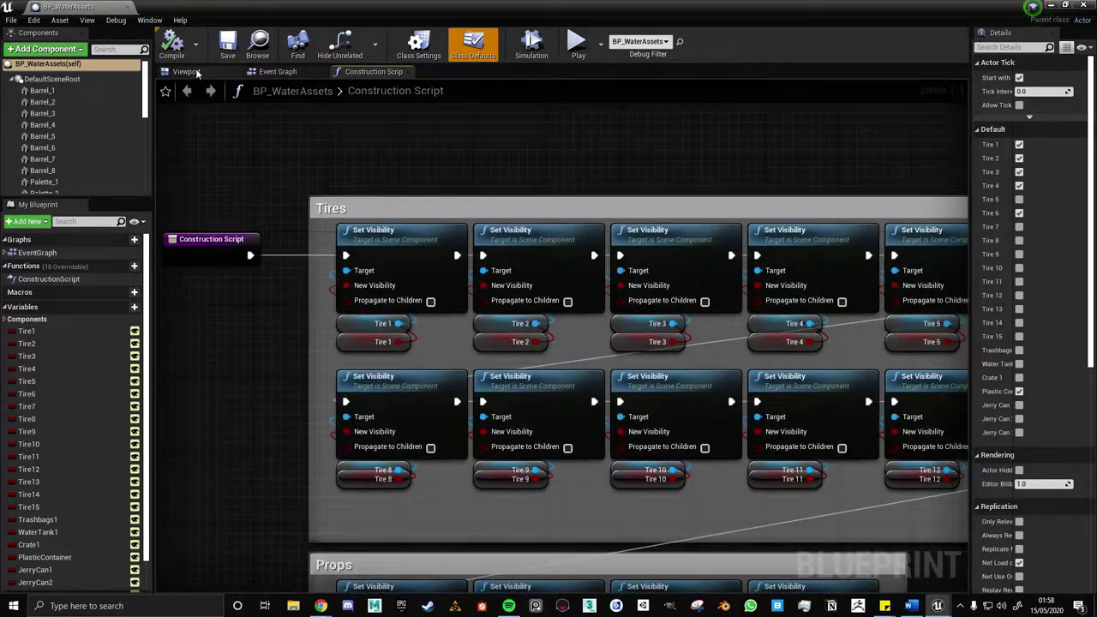
left_click(186, 71)
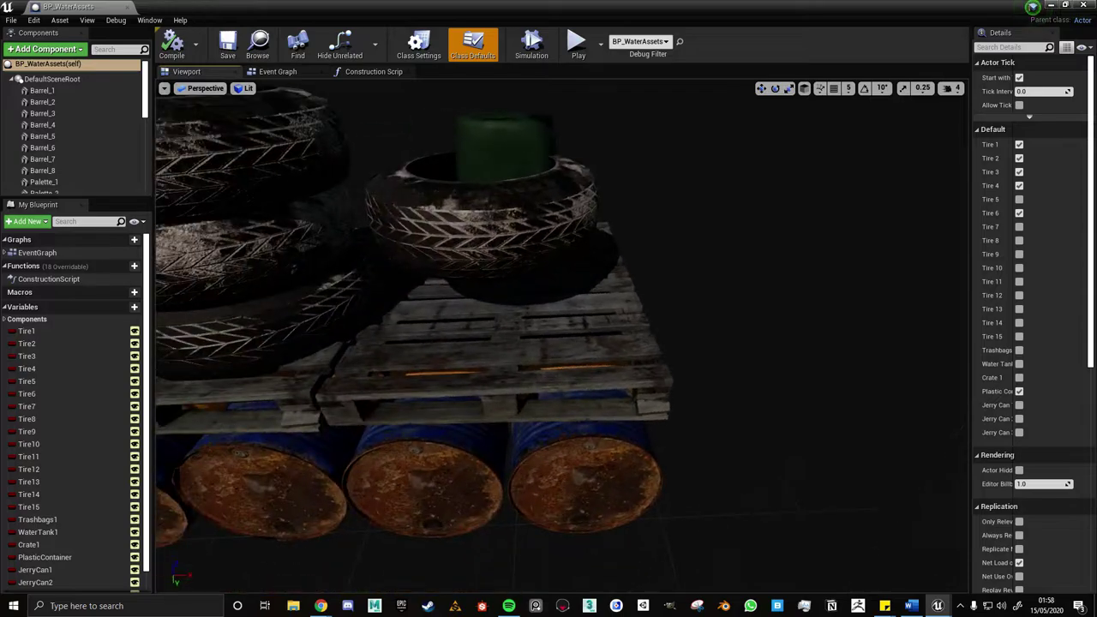
left_click(371, 72)
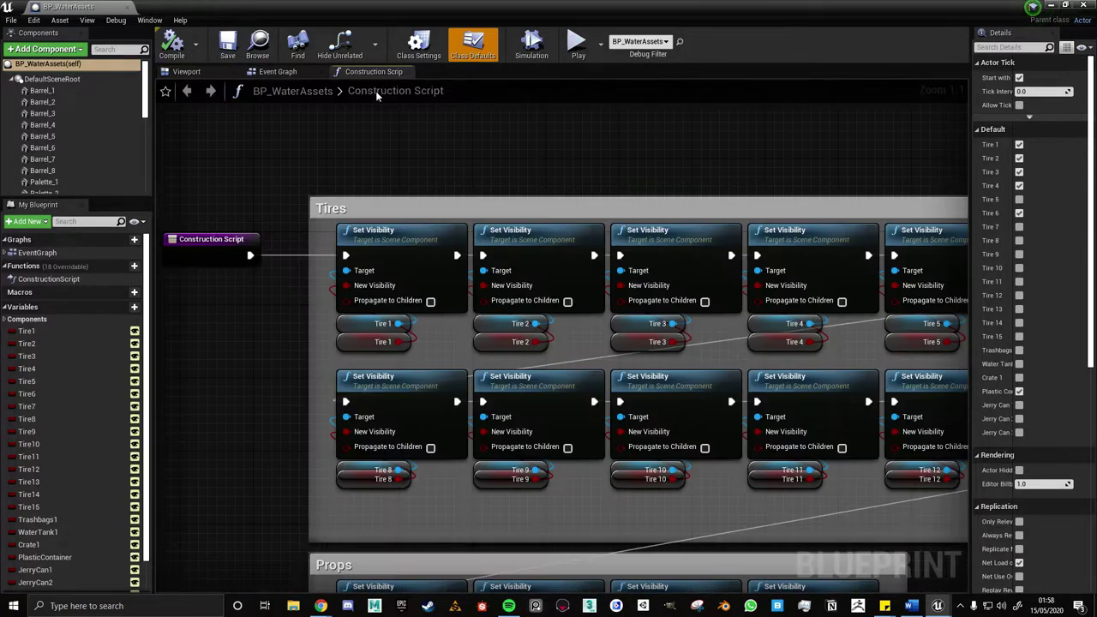
Inspect the Tire 2 node and the Tires and Props groups, then close BP_WaterAssets.
right_click(542, 336)
left_click(213, 336)
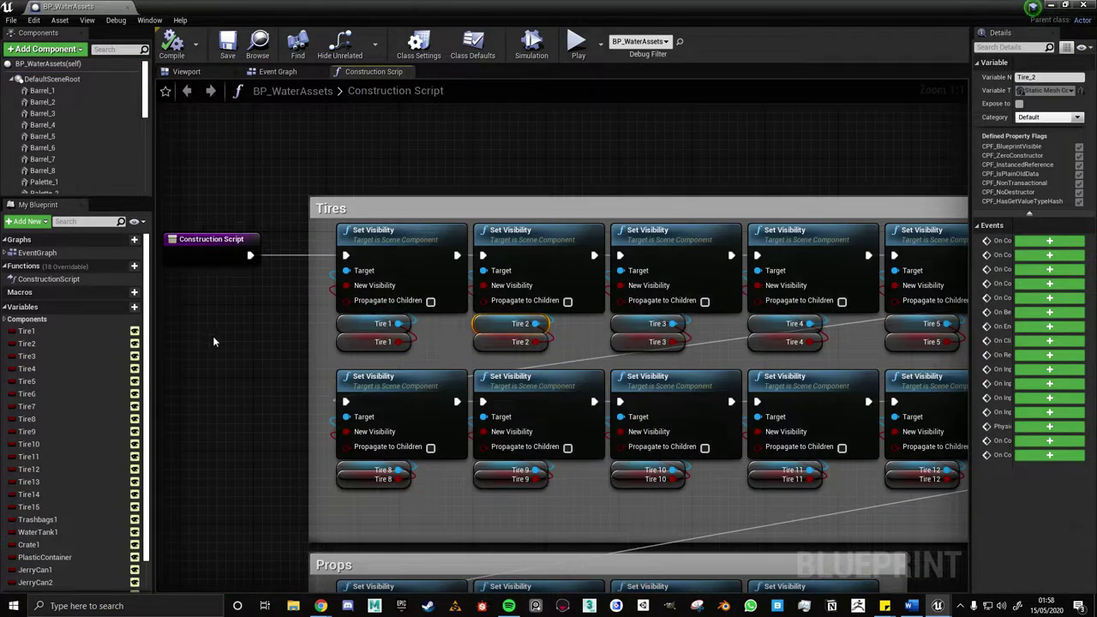
scroll(301, 371, "down", 7)
right_click_drag(396, 319, 463, 339)
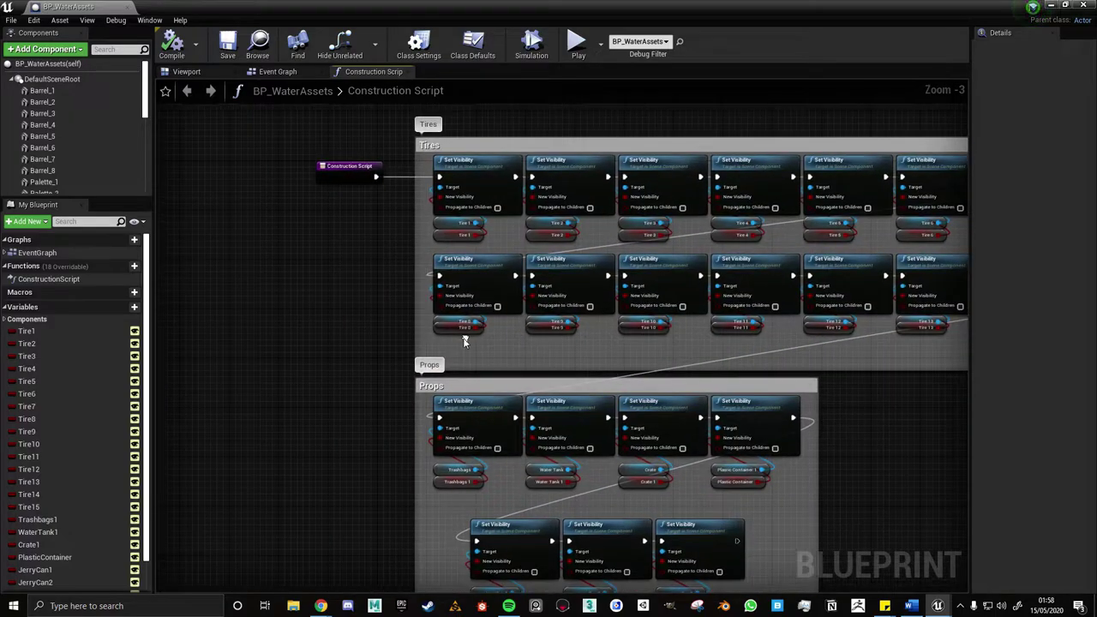
left_click(128, 7)
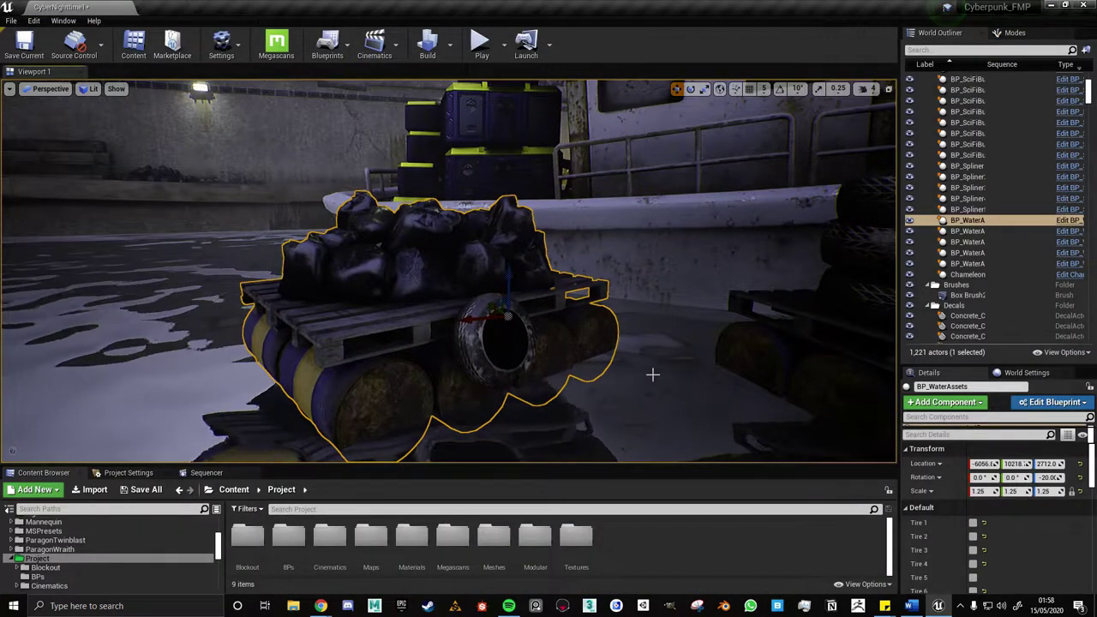
Toggle the pallet's Tire visibility checkboxes in Details, switching Tires 2–5 on and back off.
scroll(987, 532, "down", 2)
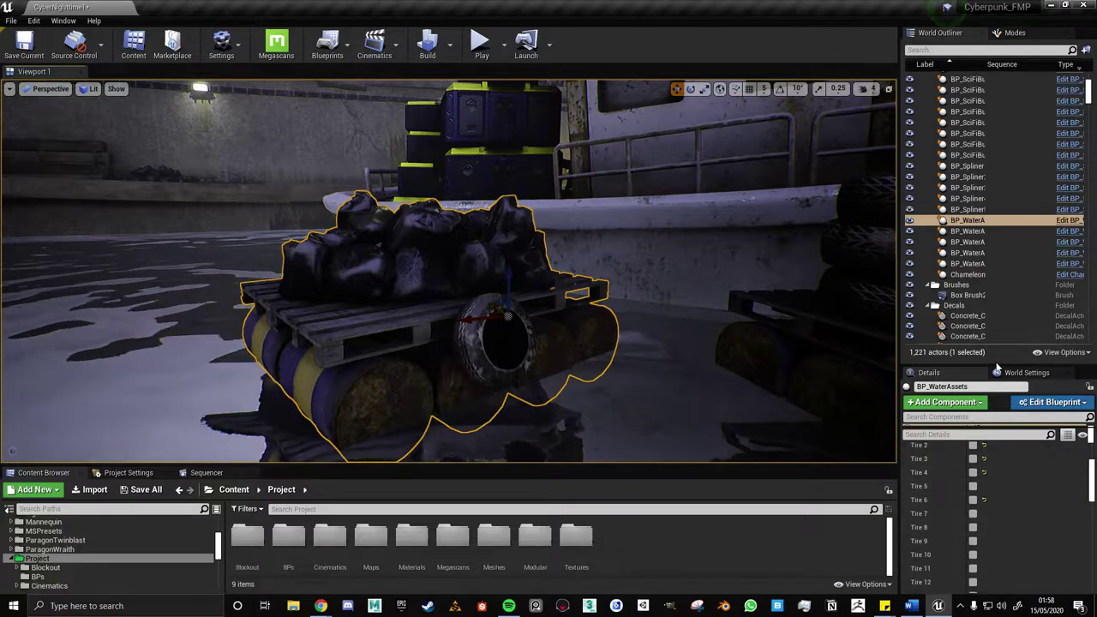
left_click_drag(997, 367, 986, 199)
scroll(974, 420, "up", 4)
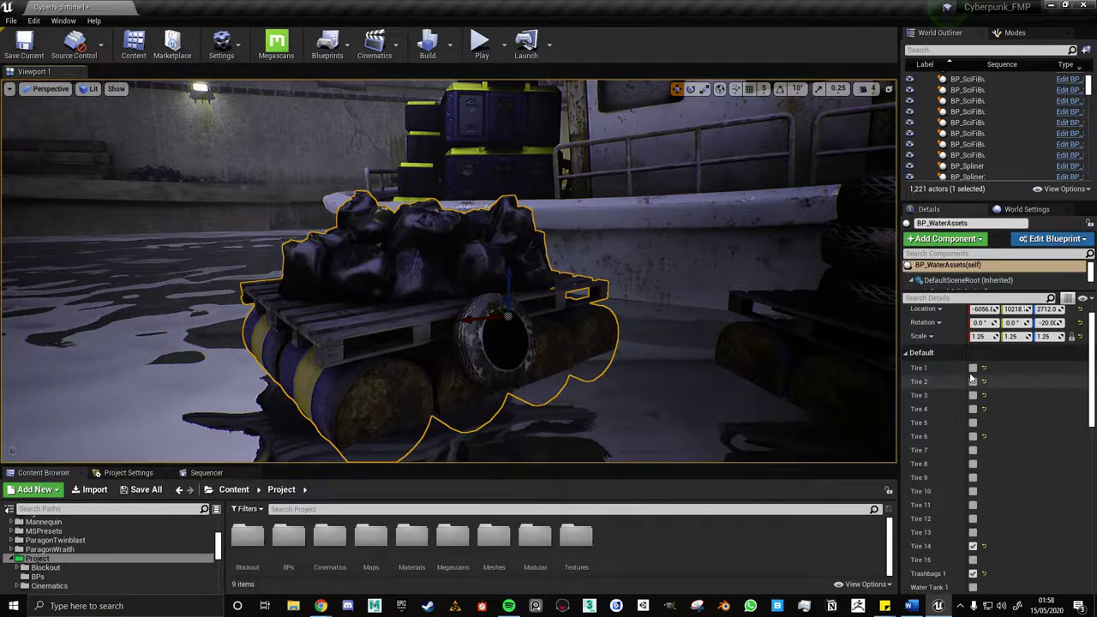
left_click(973, 381)
left_click(973, 395)
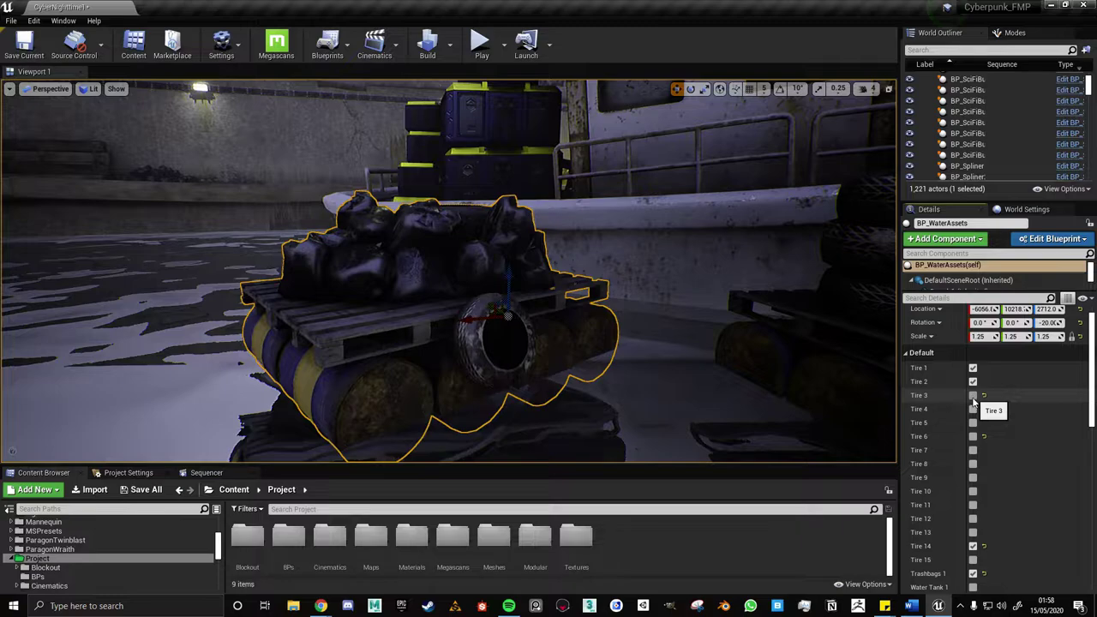
left_click(973, 409)
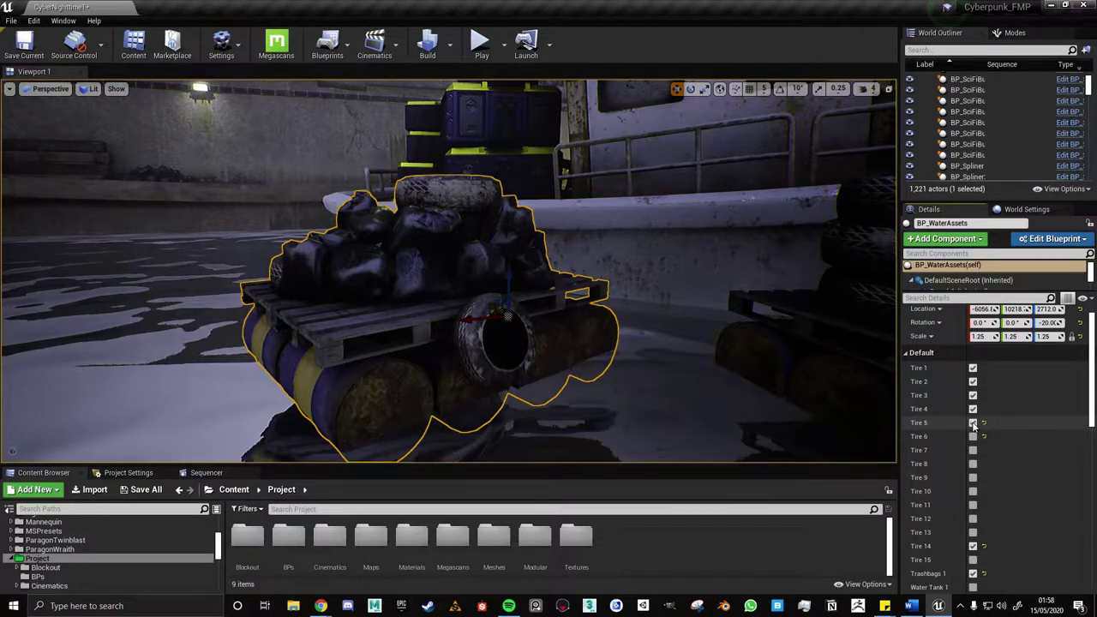
left_click(973, 423)
left_click(973, 409)
left_click(973, 395)
left_click(973, 381)
left_click(973, 368)
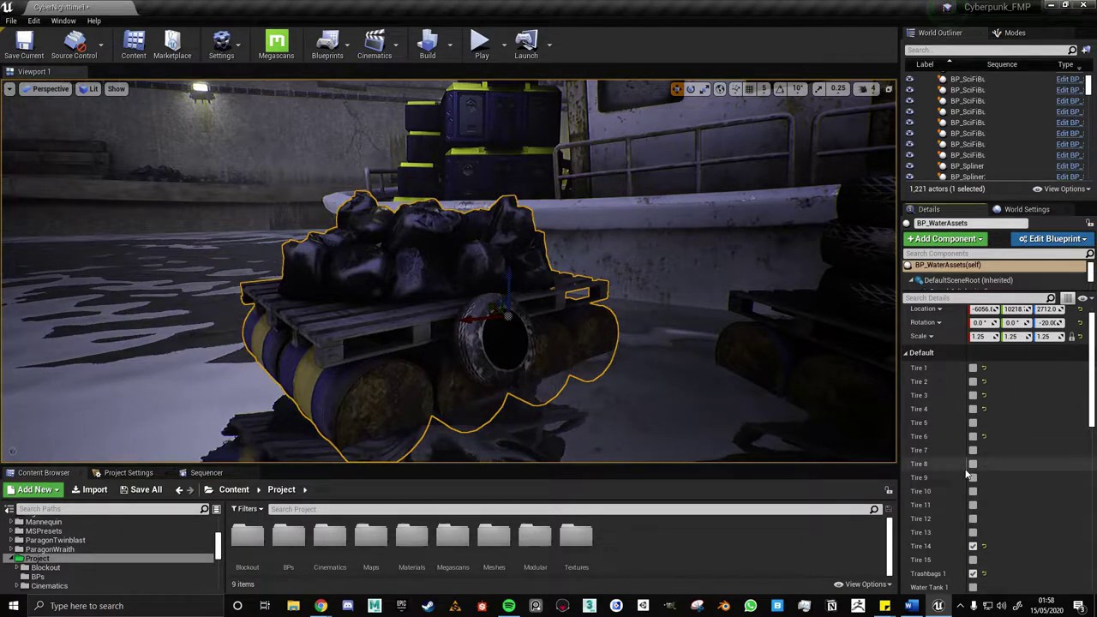
Remove the trash bags and add the plastic container, trying then reverting the water tank and crate.
scroll(967, 474, "down", 5)
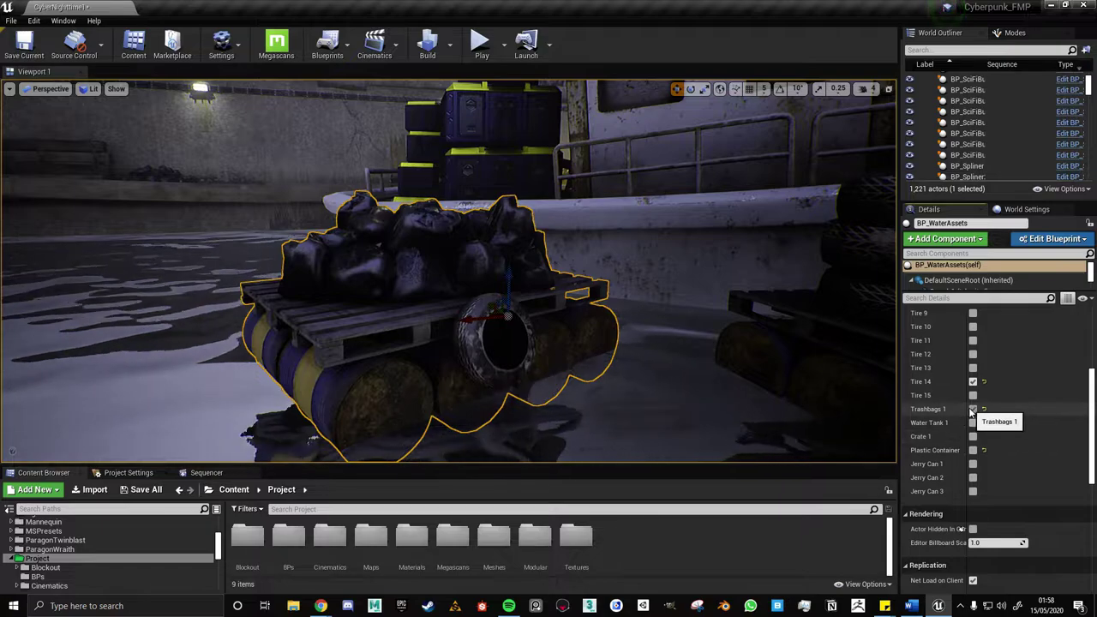
left_click(972, 410)
left_click(973, 451)
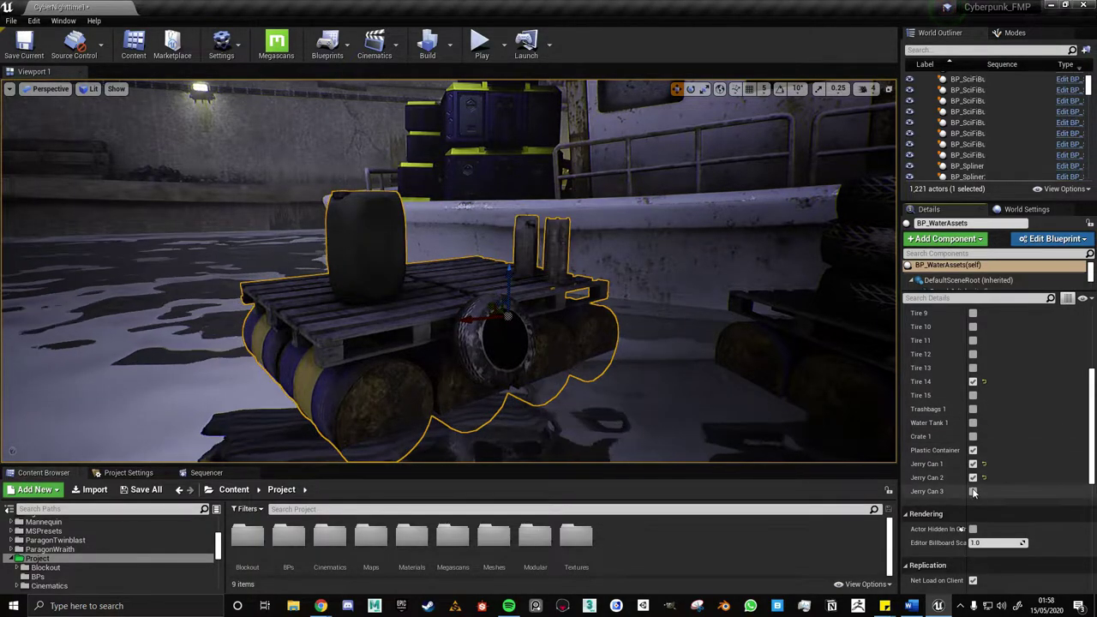
left_click(973, 423)
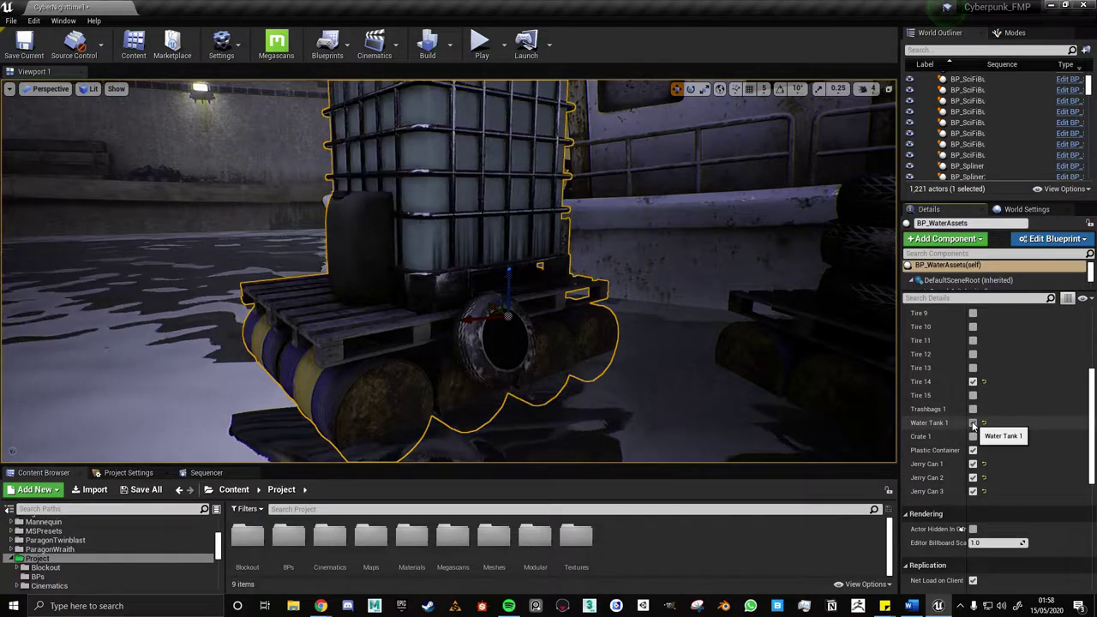
left_click(973, 423)
left_click(973, 437)
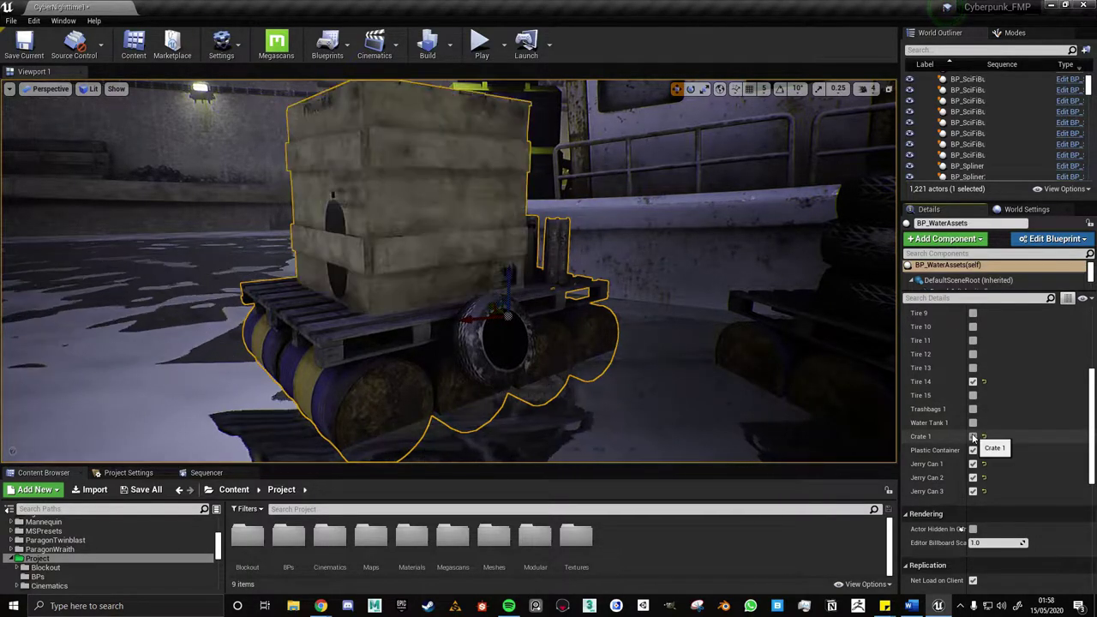
left_click(973, 437)
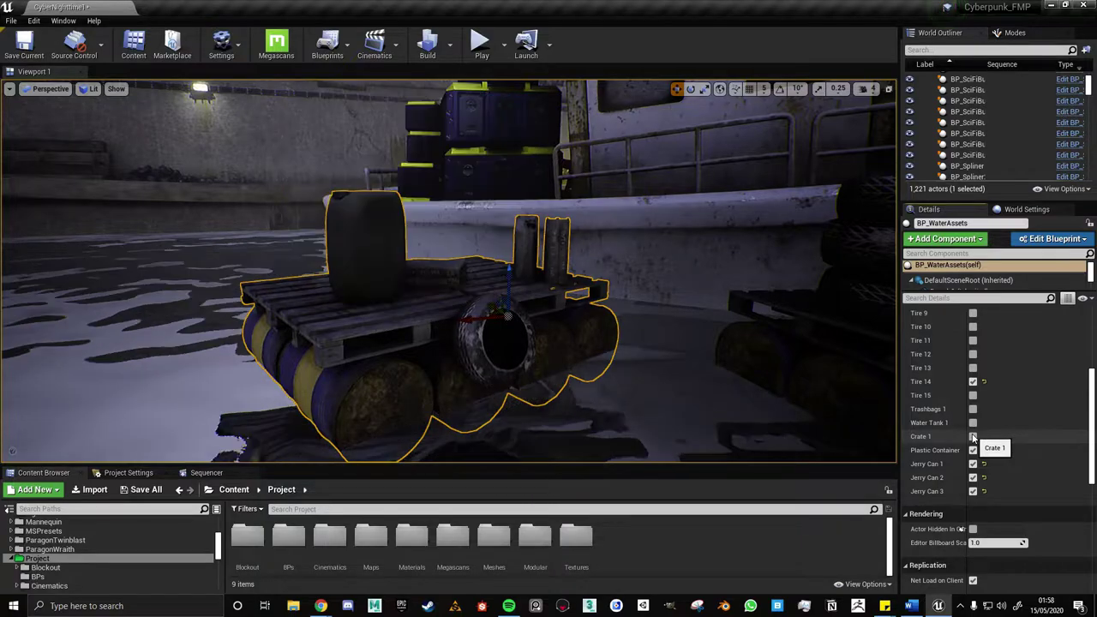
Show Tire 9, orbit around the pallet and select the BP_WaterAssets3 pallet.
left_click(973, 315)
mouse_move(600, 343)
left_mouse_down("alt")
mouse_move(779, 365)
mouse_move(651, 283)
left_mouse_up("alt")
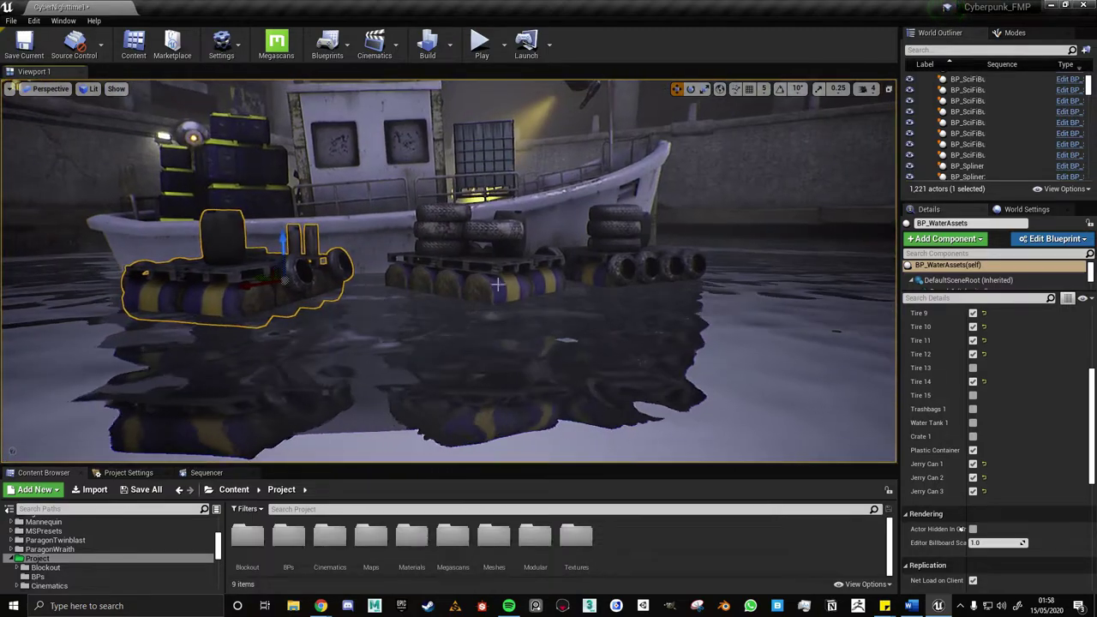
left_click(553, 266)
left_click(602, 264)
Frame BP_WaterAssets3 and the next water-assets pallet in the viewport.
key("f")
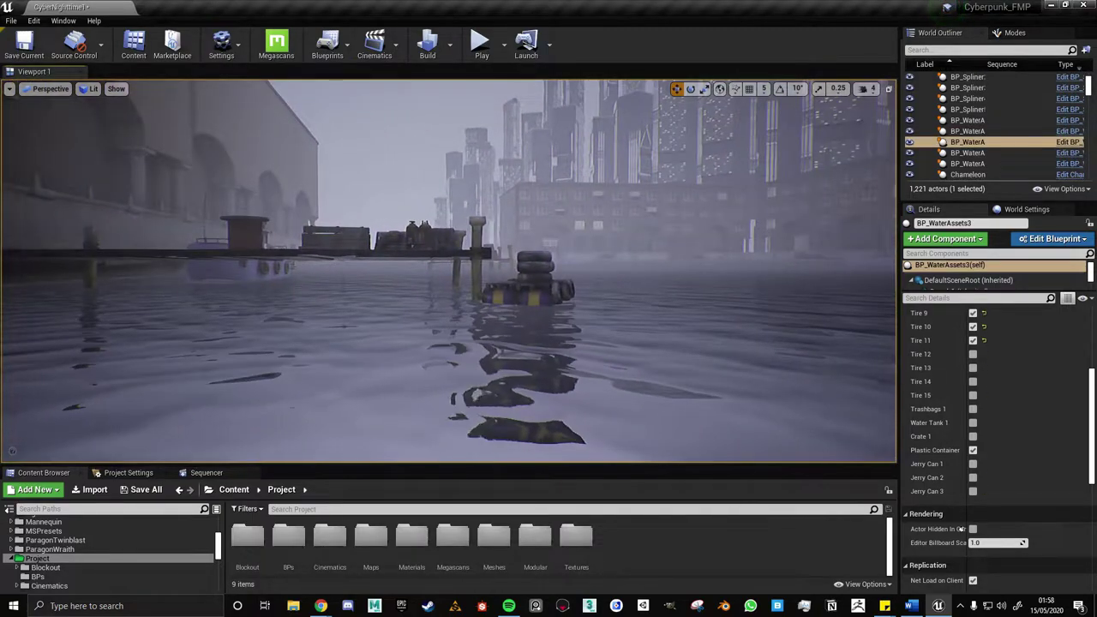
left_click(589, 271)
key("f")
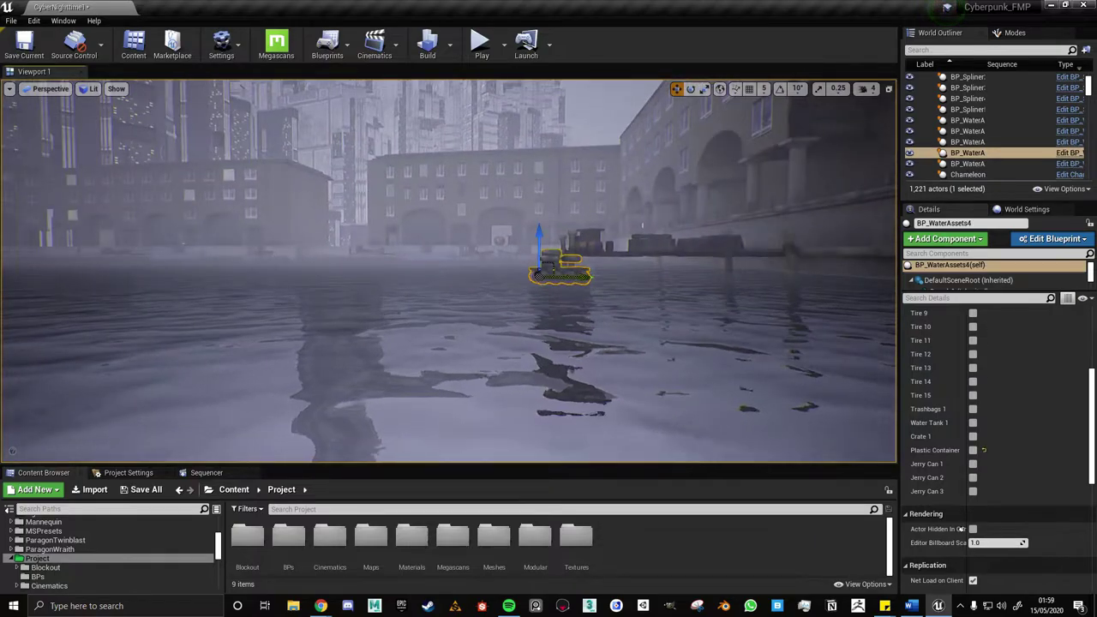
Fly to the Chop Shop, select its doorway plane and locate the M_InteriorCubemap_Inst material.
right_click_drag(557, 275, 480, 274)
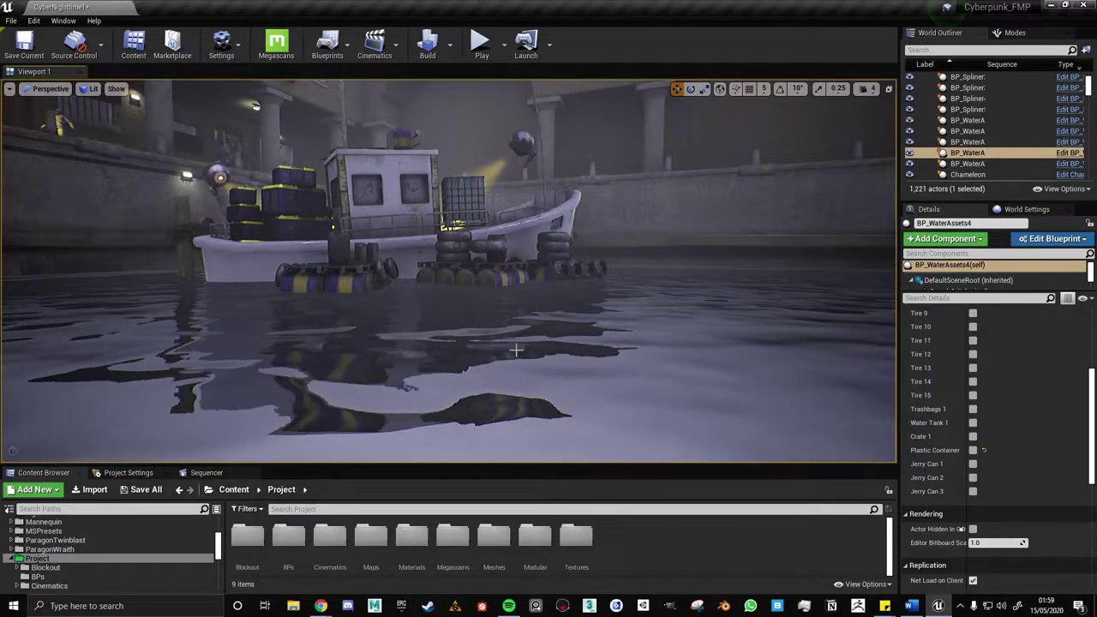
mouse_move(593, 353)
right_mouse_down()
mouse_move(482, 339)
mouse_move(497, 325)
mouse_move(600, 326)
mouse_move(514, 326)
right_mouse_up()
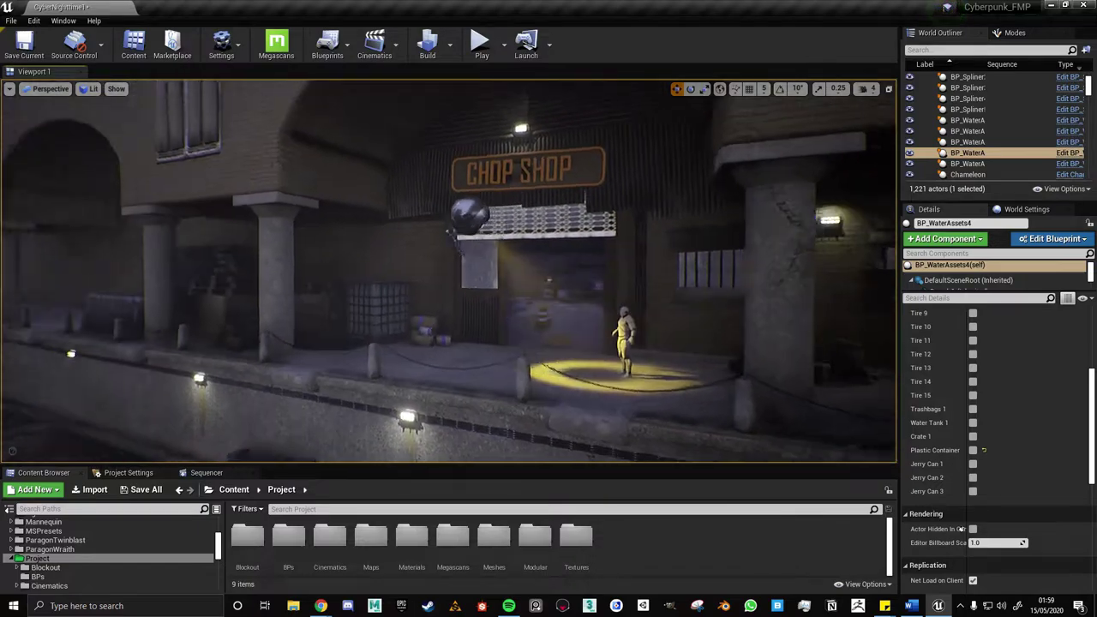
right_click_drag(479, 285, 478, 286)
left_click(478, 286)
scroll(1007, 414, "up", 5)
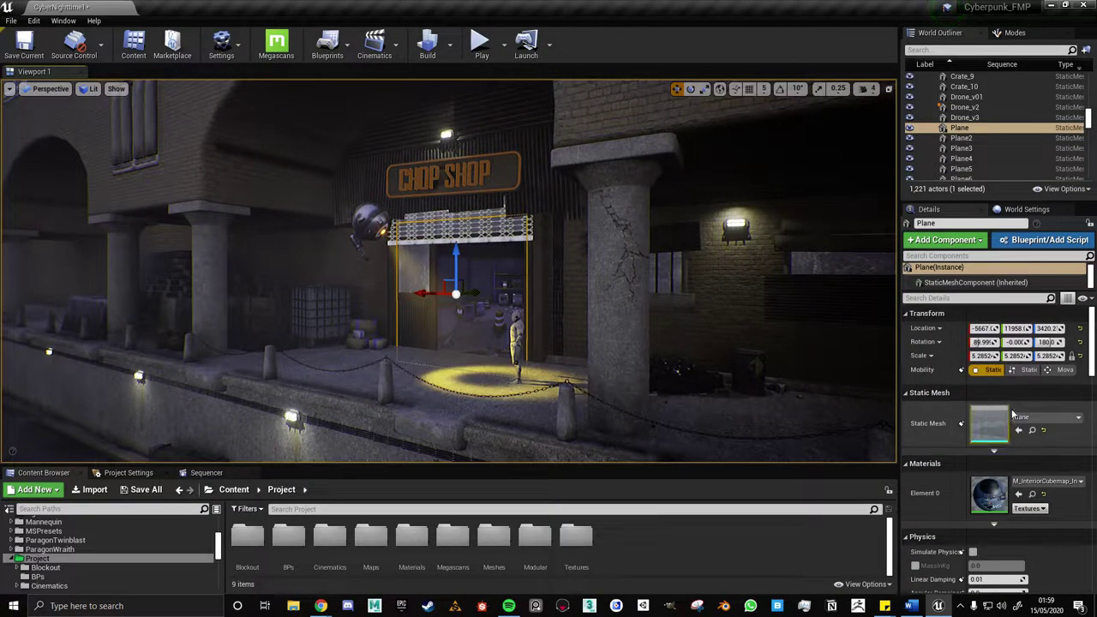
left_click(1032, 495)
Open the M_InteriorCubemap instance and its parent material, previewing the material on a cube.
double_click(515, 540)
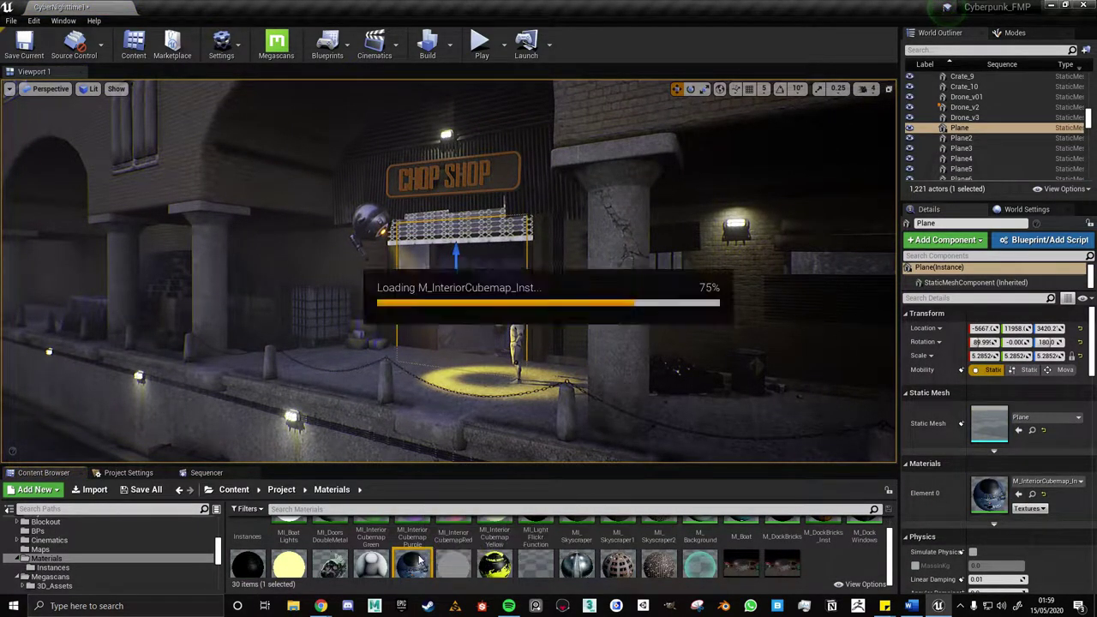
left_click(659, 341)
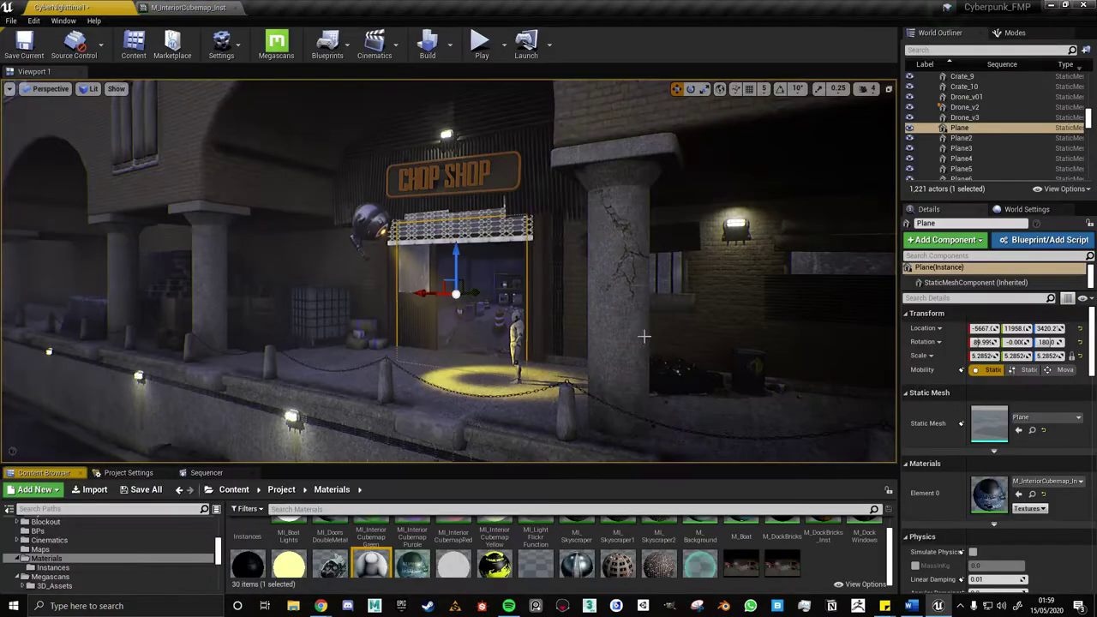
double_click(375, 556)
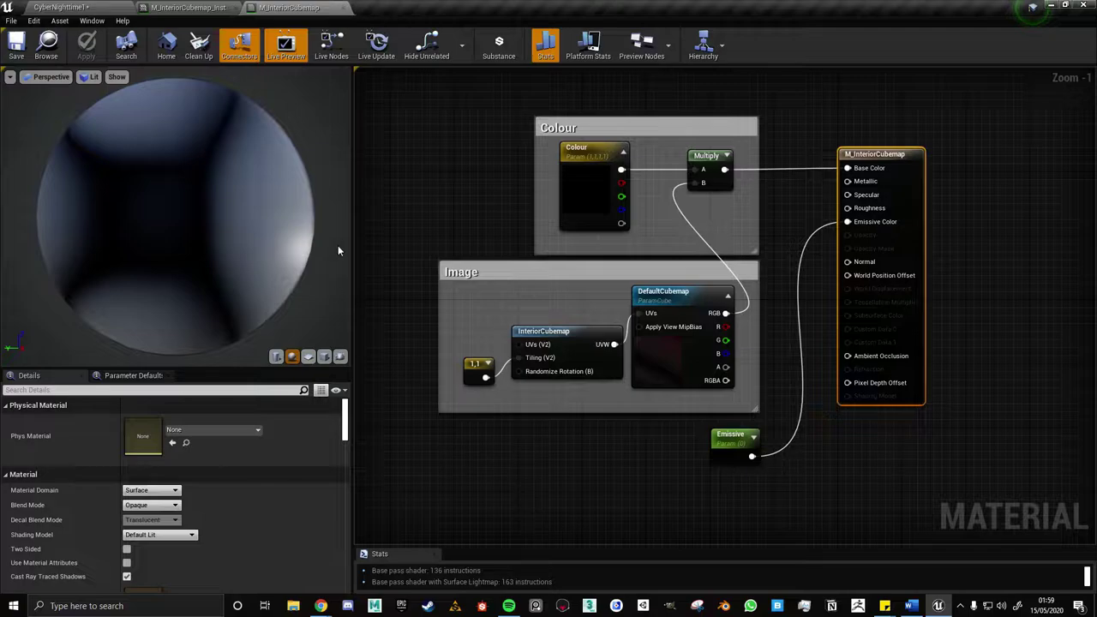
left_click_drag(183, 246, 294, 348)
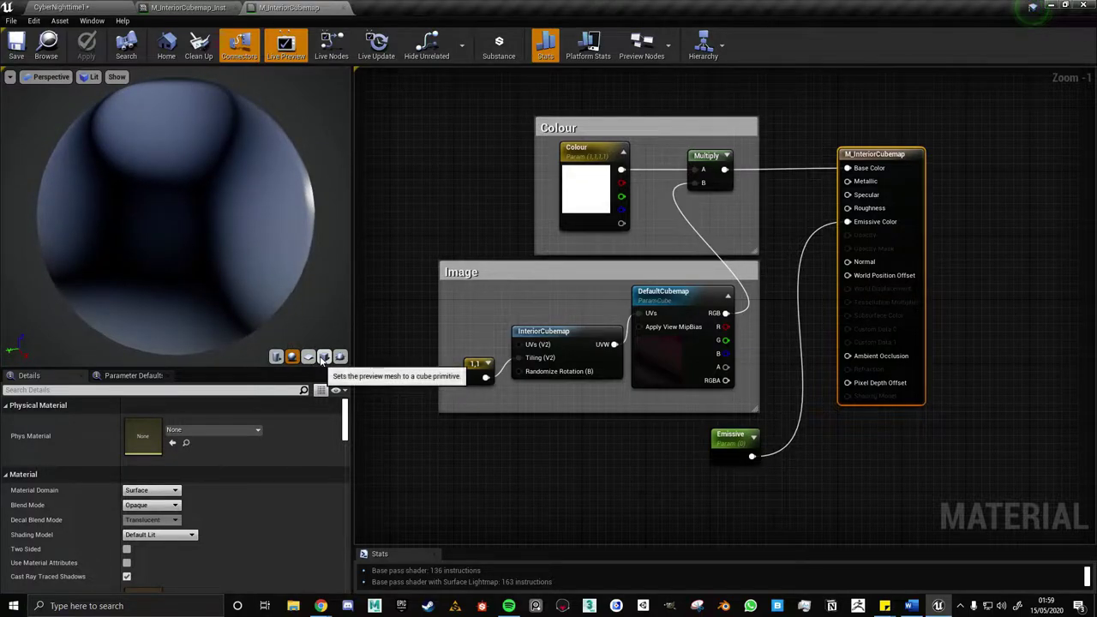
left_click(323, 358)
Turn the preview cube face-on, then close both M_InteriorCubemap editors.
scroll(103, 211, "down", 5)
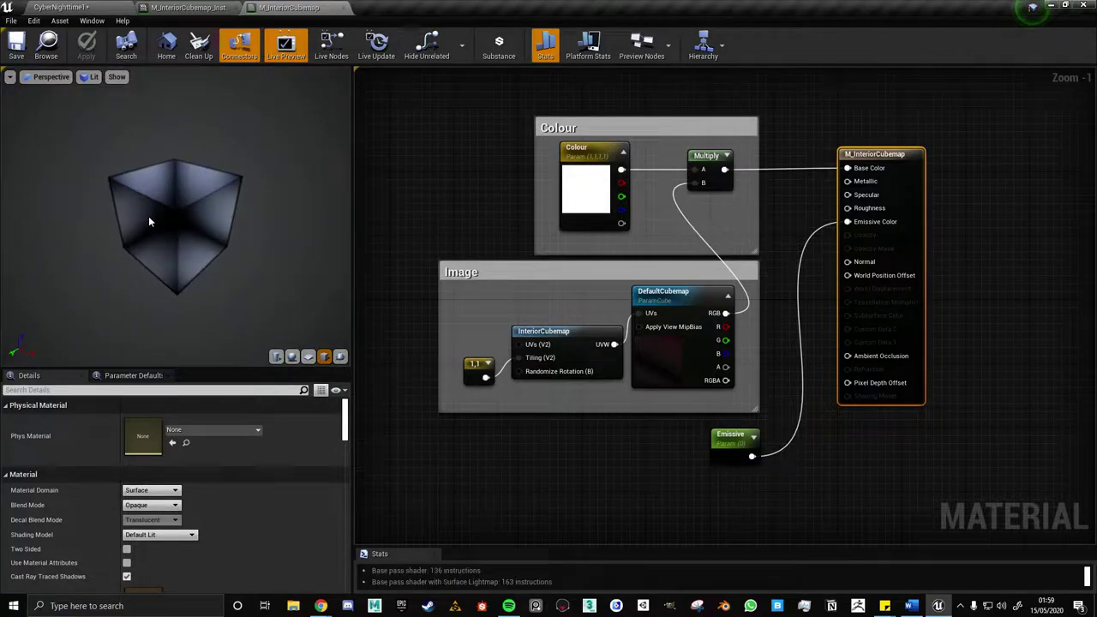
left_click_drag(149, 222, 206, 240)
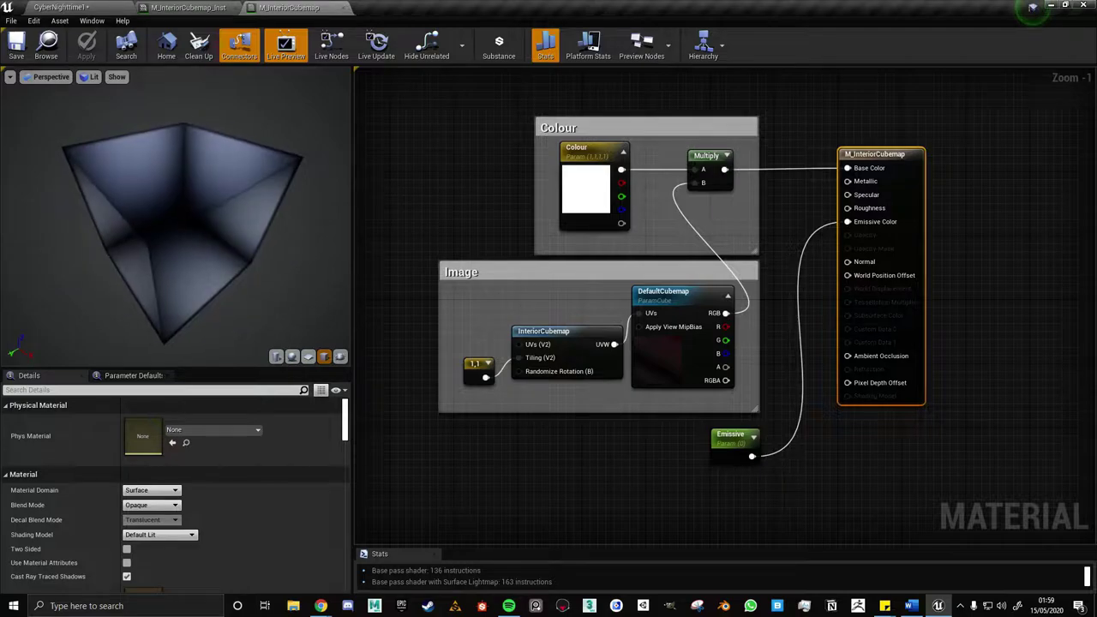
left_click_drag(206, 240, 264, 266)
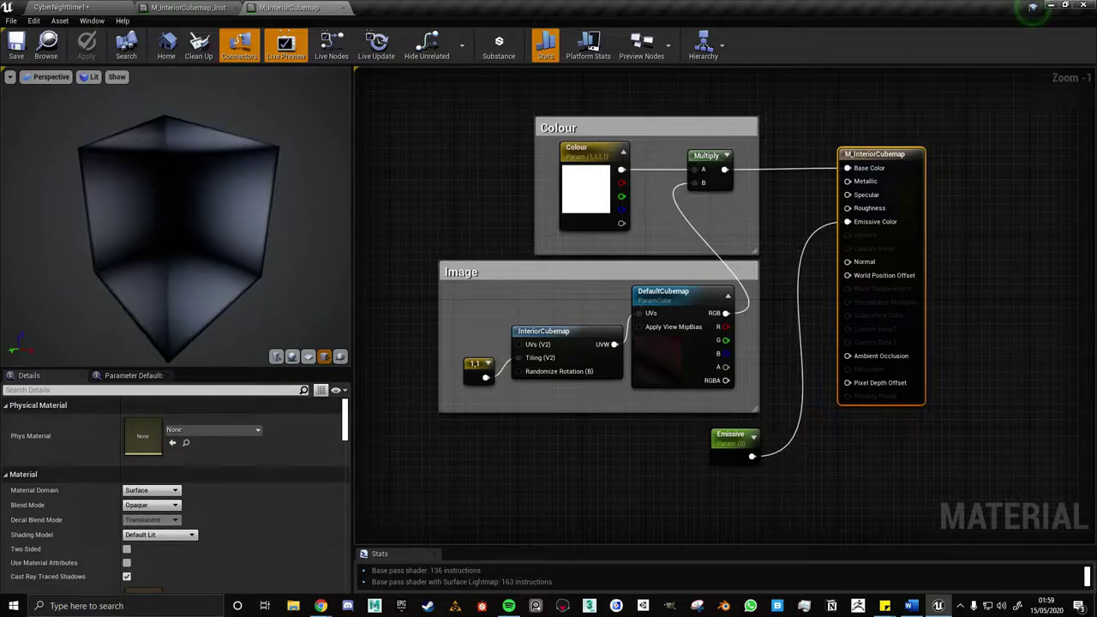
left_click(344, 7)
left_click(237, 7)
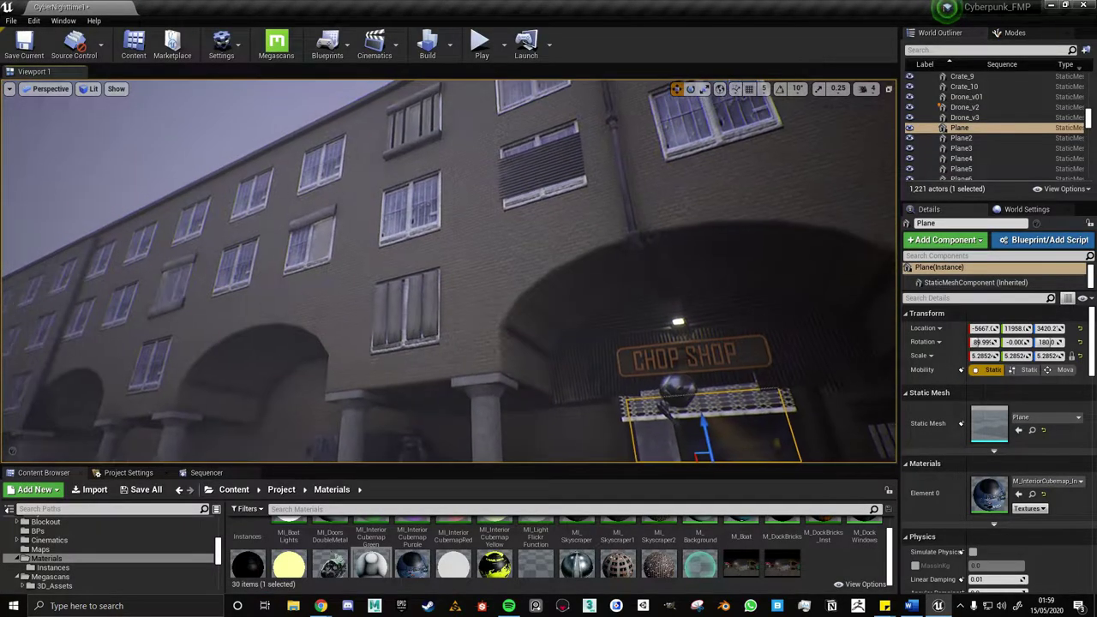
right_click_drag(445, 271, 462, 257)
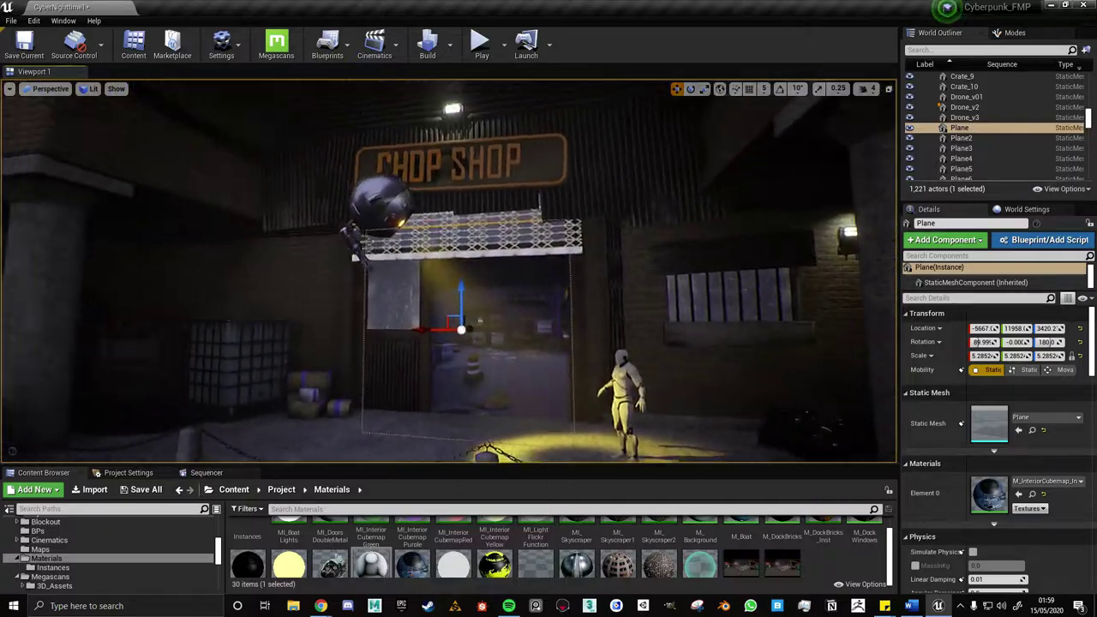
right_click_drag(526, 333, 526, 332)
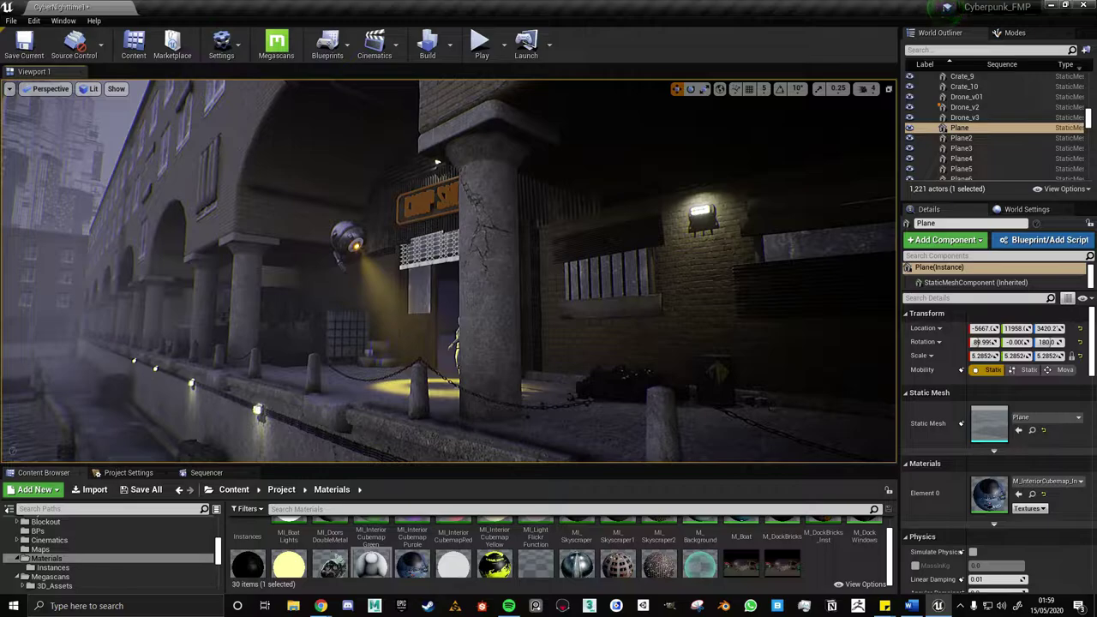
right_click_drag(429, 392, 430, 391)
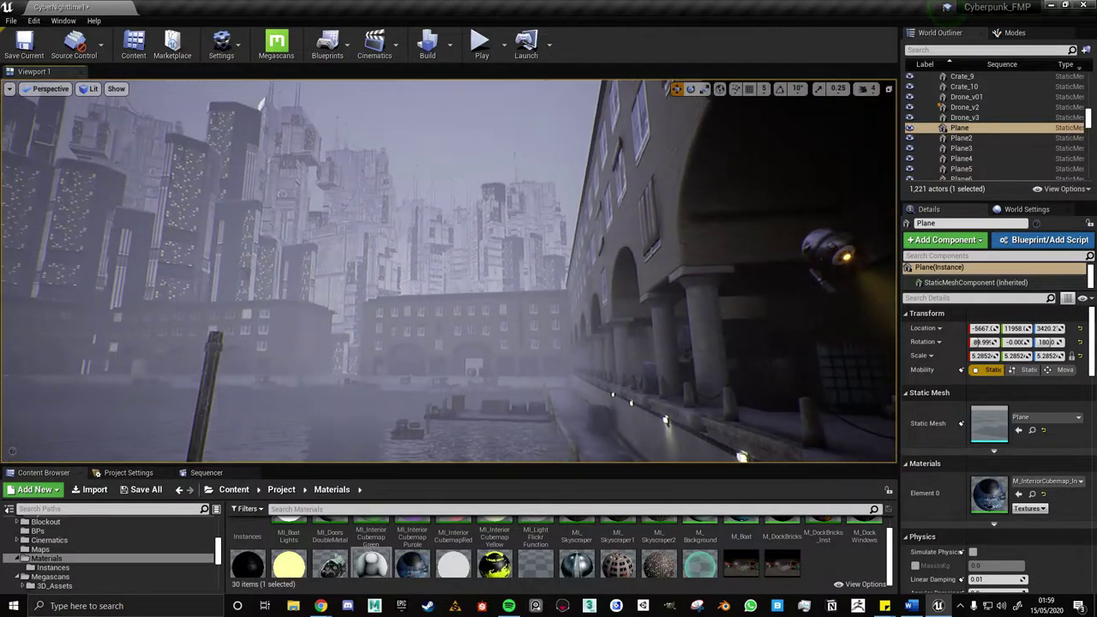
right_click_drag(473, 294, 473, 294)
Select the BP_SciFiBuild02 tower and open its blueprint's Construction Script.
left_click(473, 294)
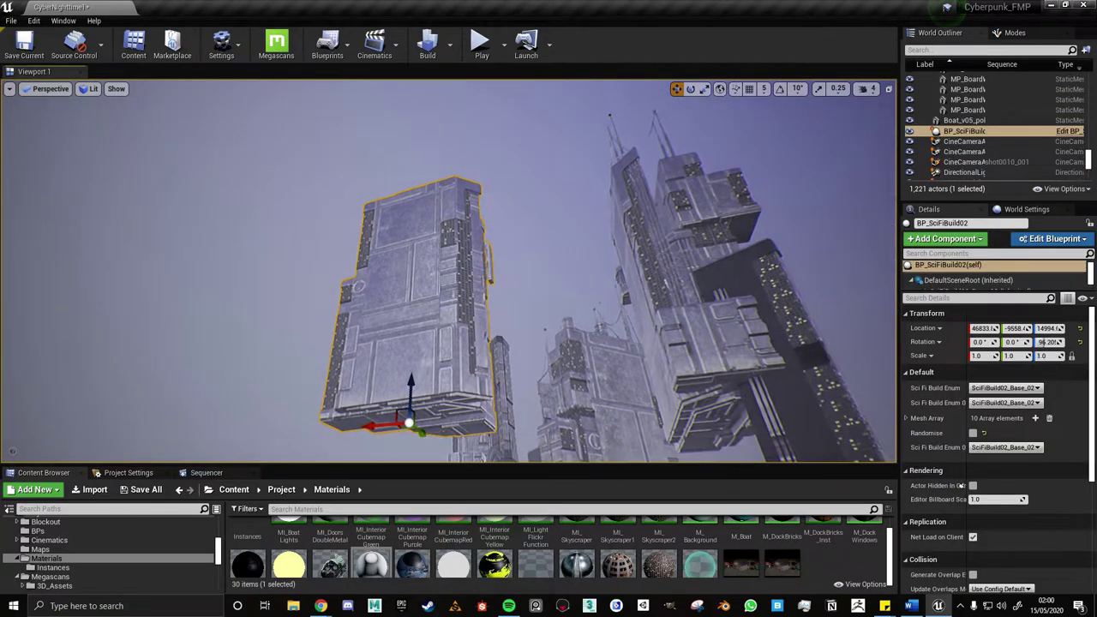
left_click(1071, 133)
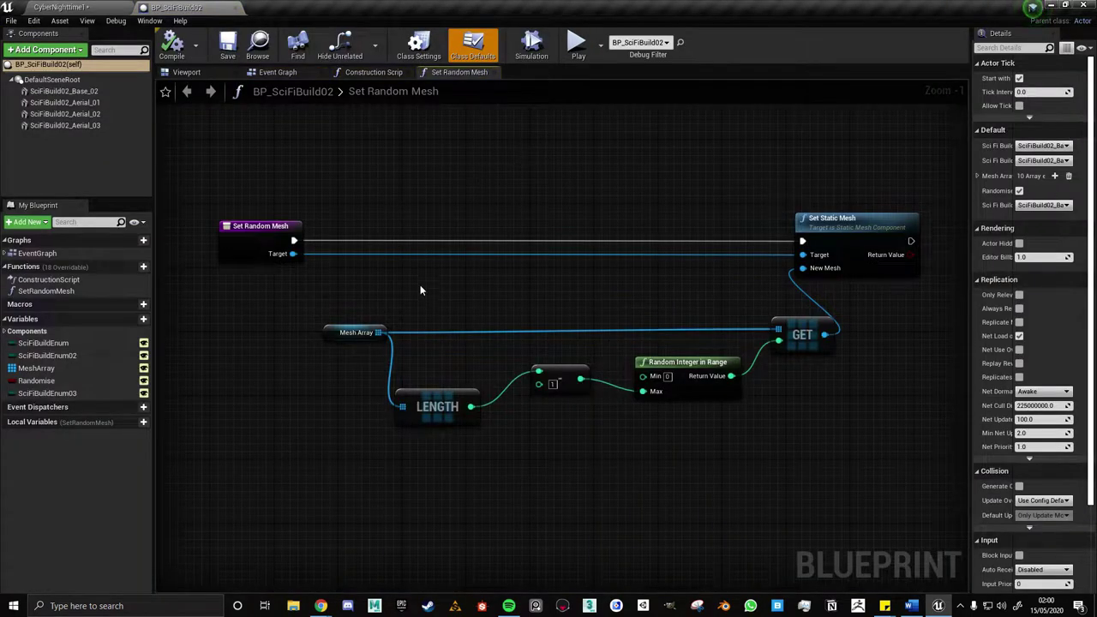
left_click(370, 72)
scroll(557, 328, "down", 2)
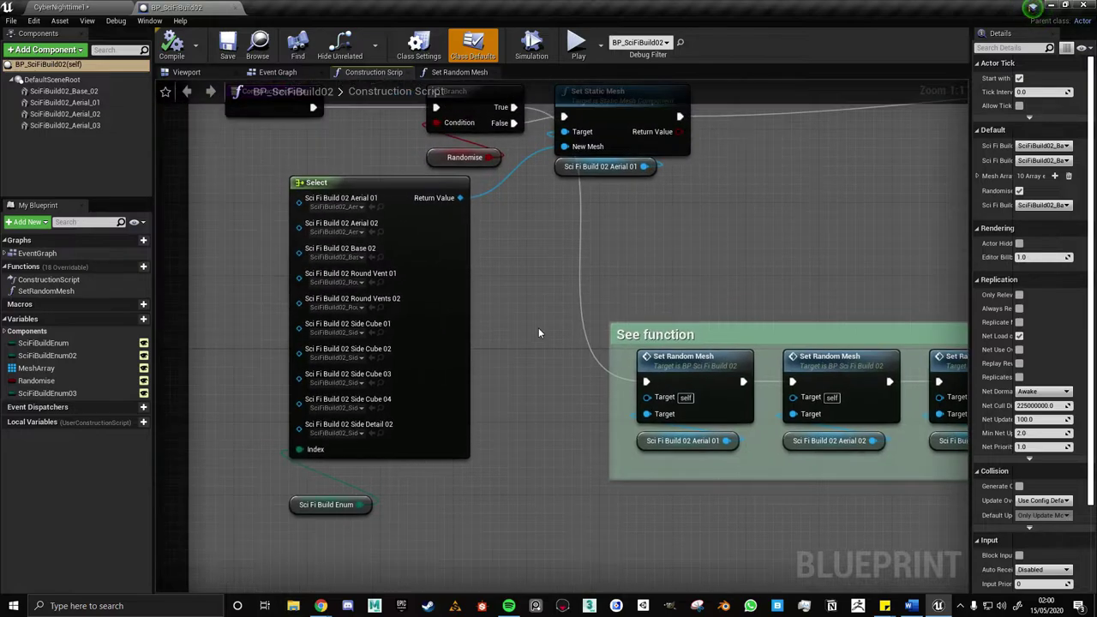
scroll(484, 321, "down", 2)
scroll(471, 350, "down", 2)
scroll(471, 350, "up", 4)
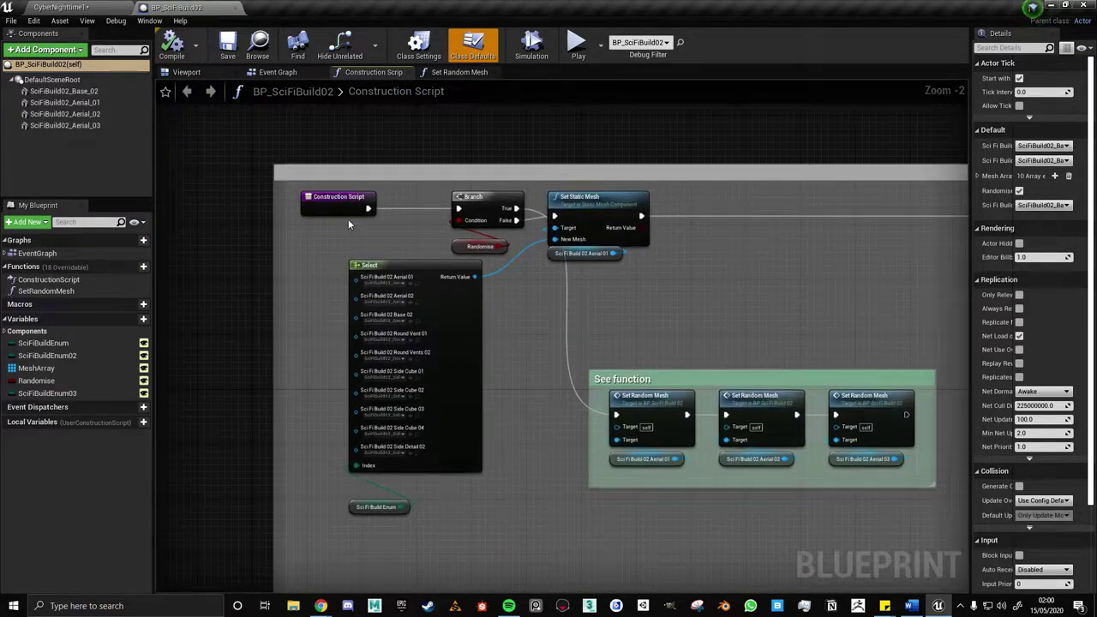
Inspect the Select node and open the Set Random Mesh function graph.
left_click(445, 257)
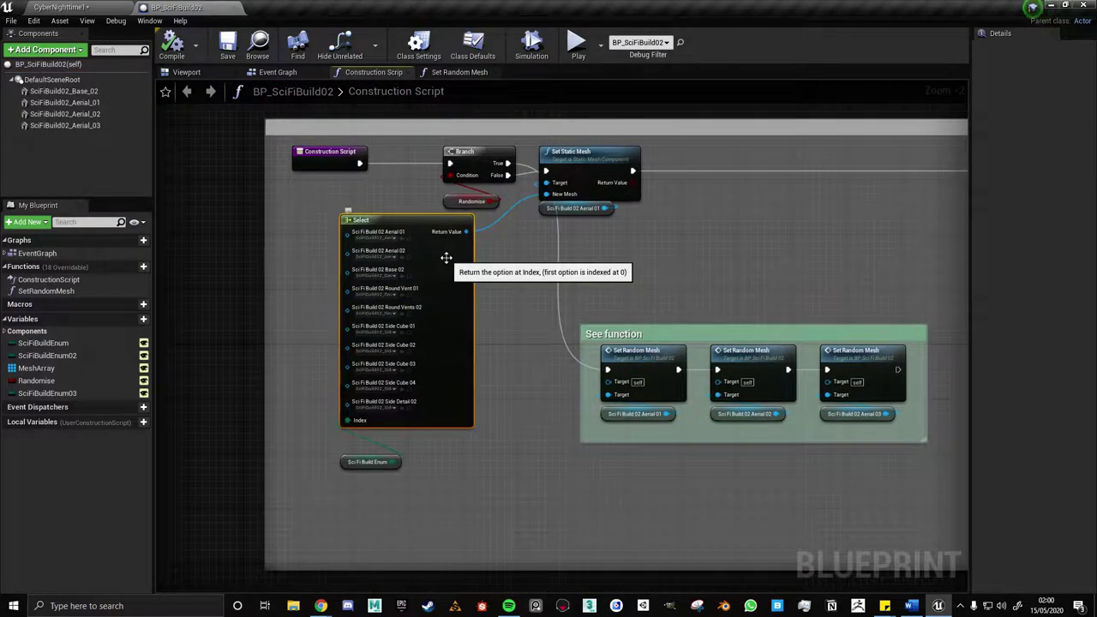
scroll(371, 309, "up", 2)
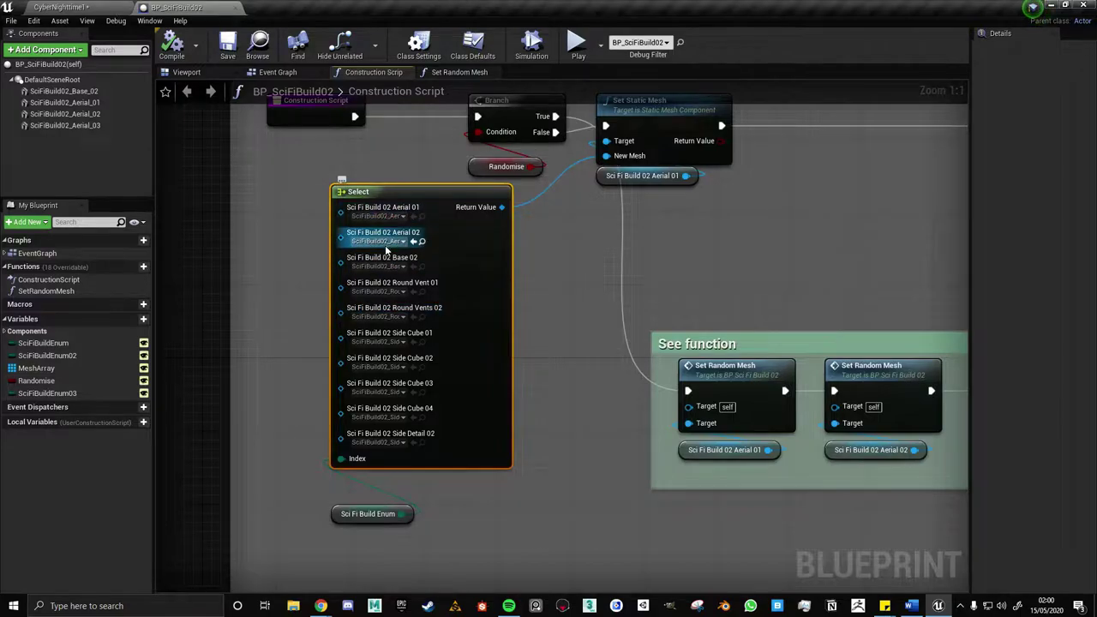
scroll(406, 445, "down", 2)
right_click_drag(480, 403, 188, 383)
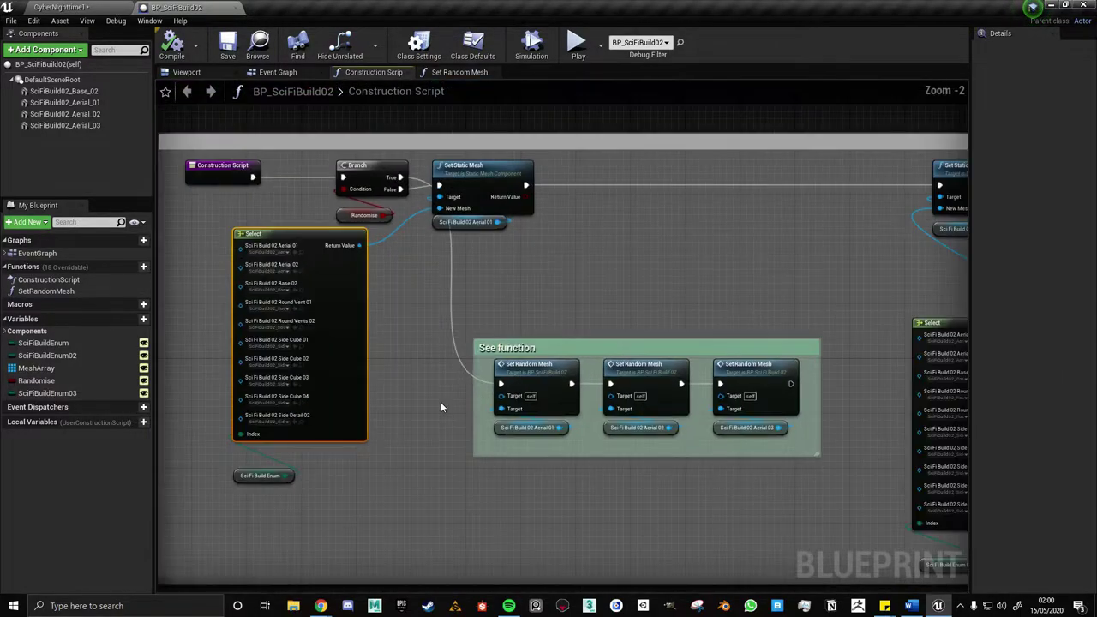
right_click_drag(535, 381, 583, 326)
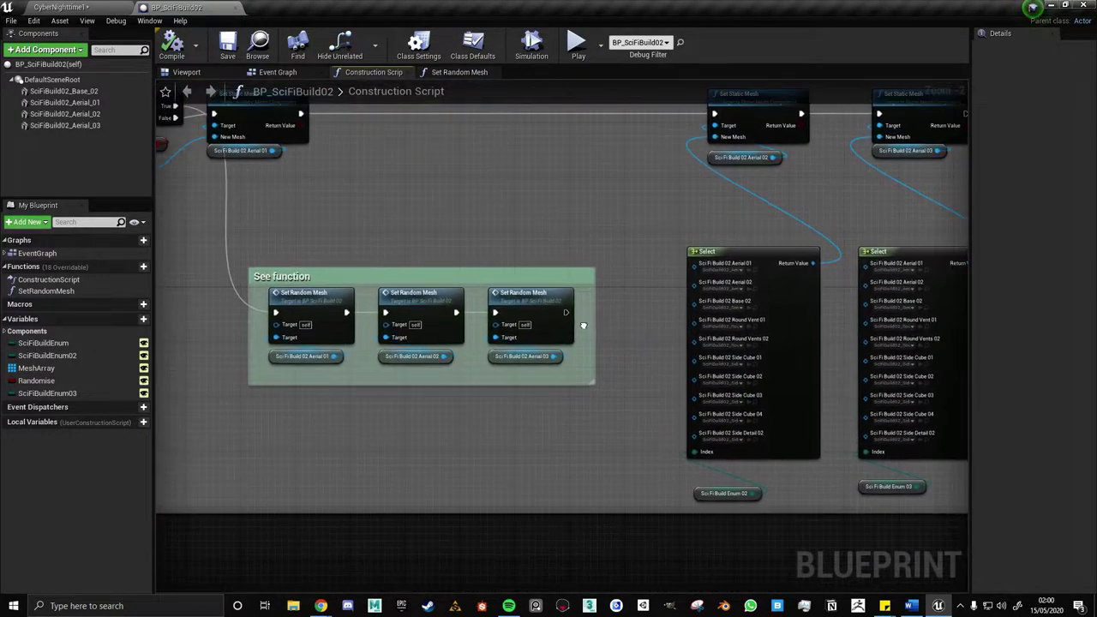
double_click(421, 297)
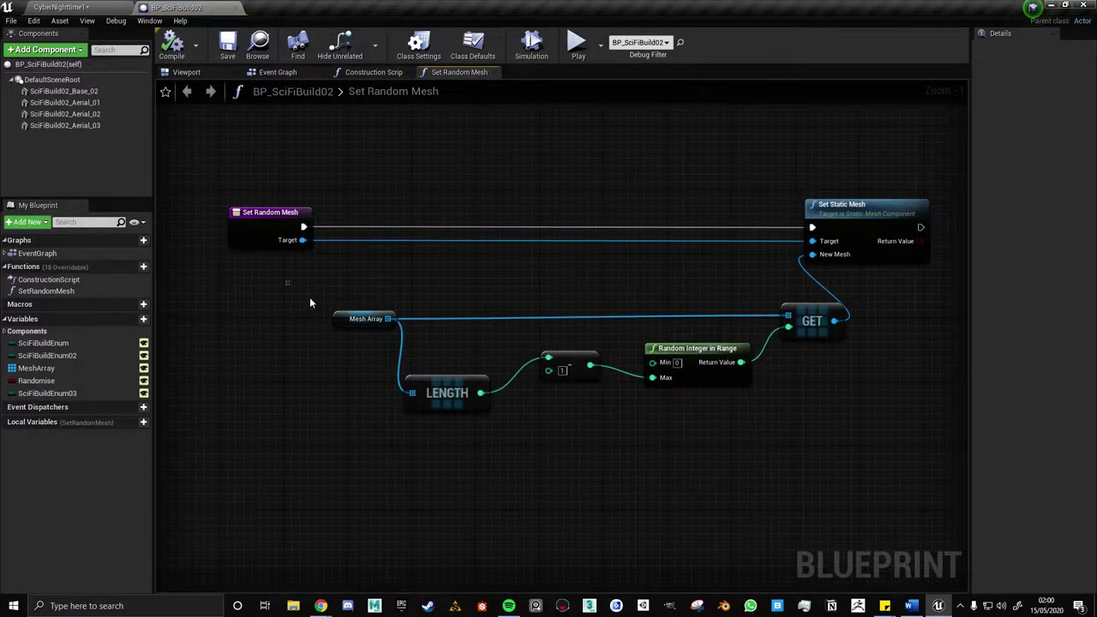
Select the Mesh Array node to review its ten default meshes.
left_click(364, 318)
scroll(984, 262, "down", 2)
scroll(1037, 405, "down", 3)
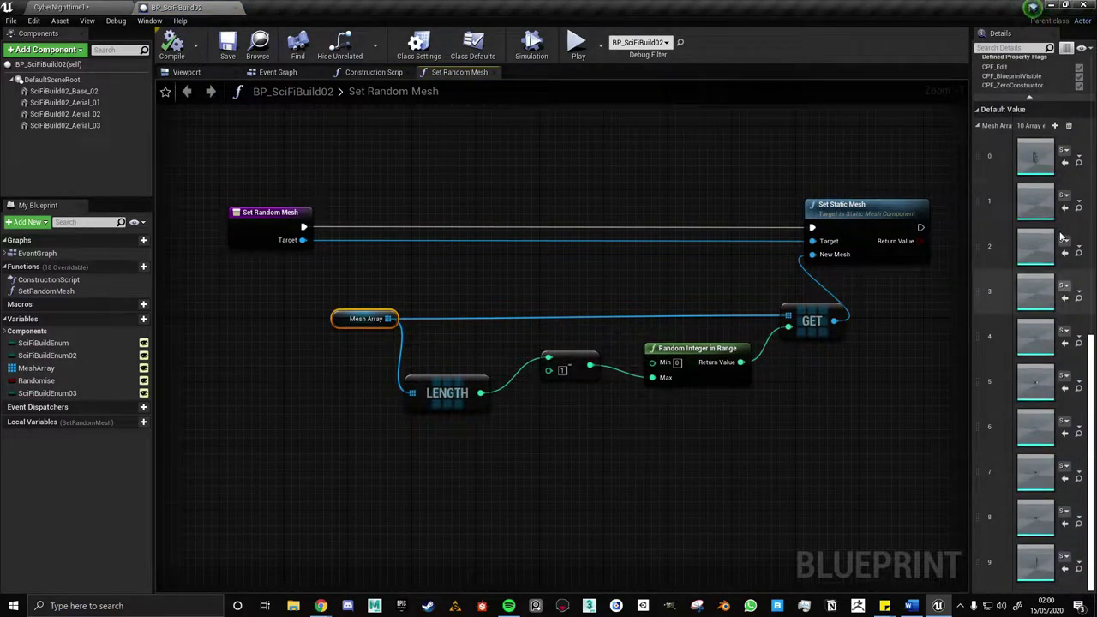
Revisit the Construction Script and Set Random Mesh graphs, then return to the level editor.
left_click(373, 72)
scroll(372, 311, "down", 3)
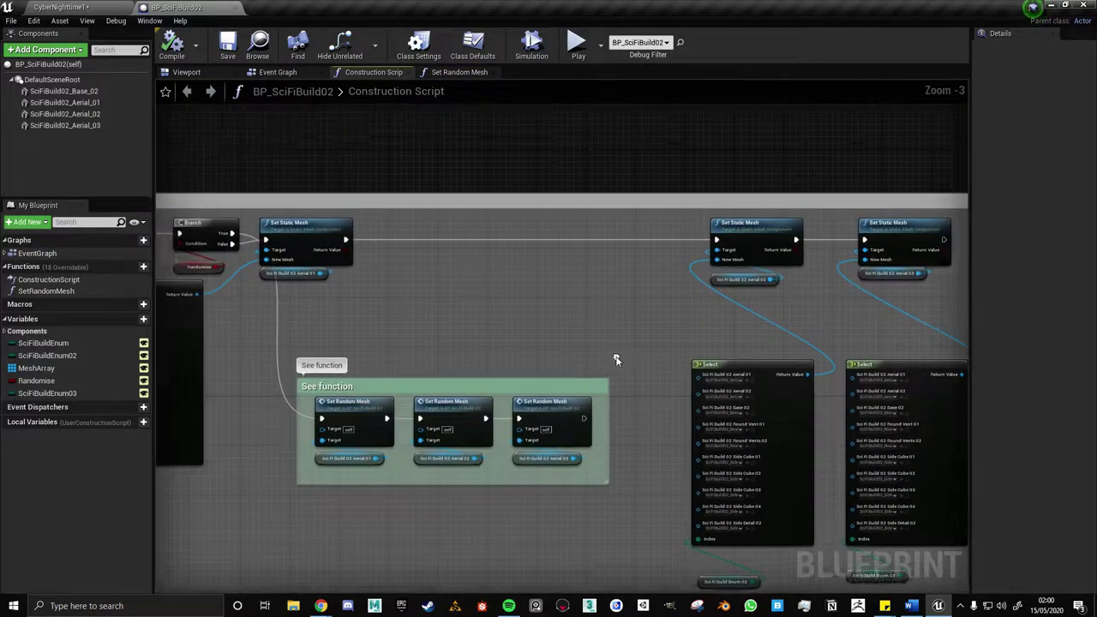
scroll(545, 312, "up", 3)
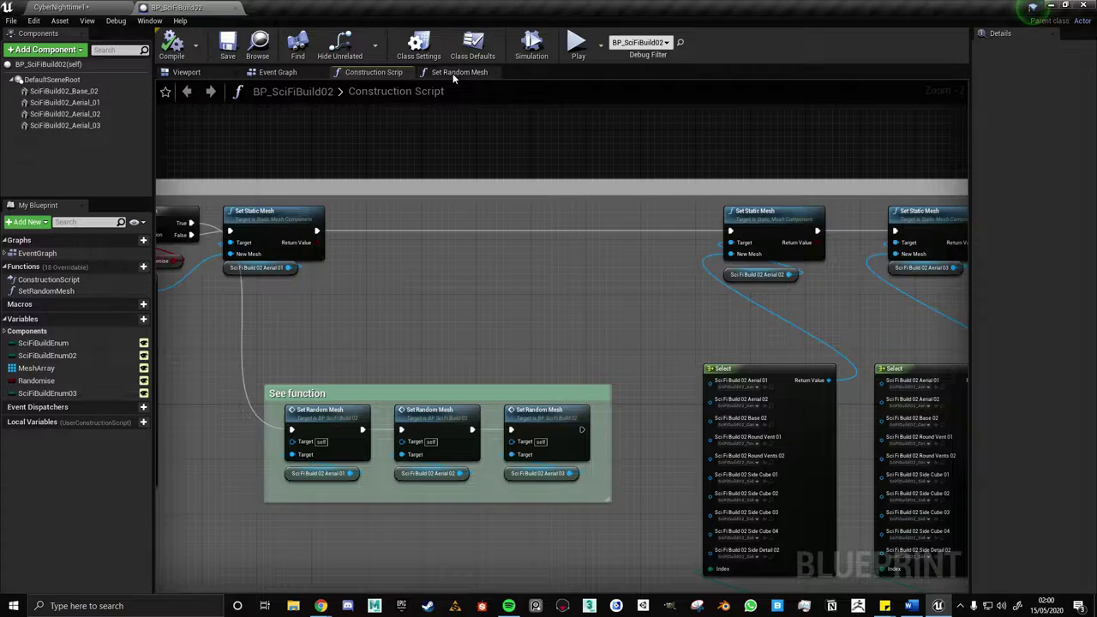
left_click(457, 73)
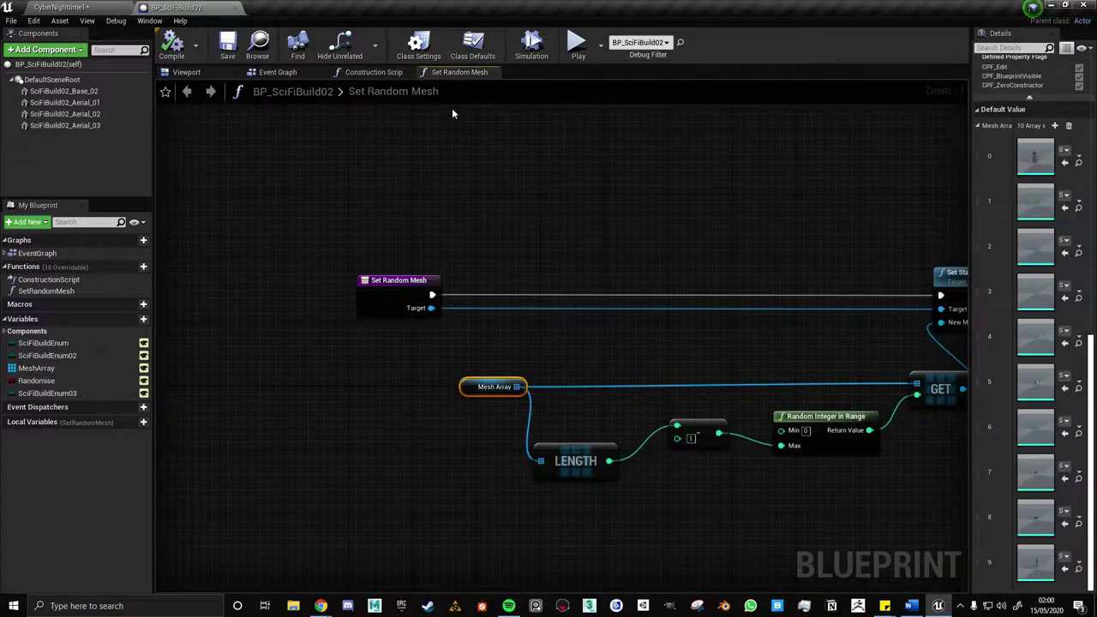
left_click(189, 74)
left_click(60, 7)
Slide the BP_SciFiBuild02 tower along X and reframe it to view another face.
left_click_drag(446, 404, 412, 407, "alt")
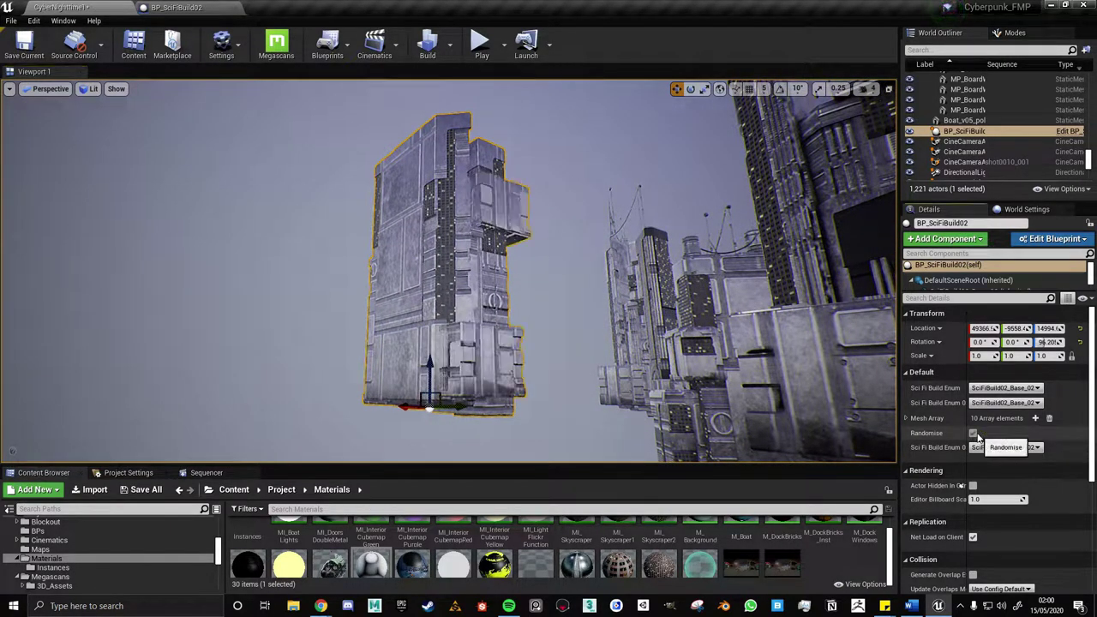
mouse_move(401, 408)
left_mouse_down()
mouse_move(368, 412)
mouse_move(245, 365)
left_mouse_up()
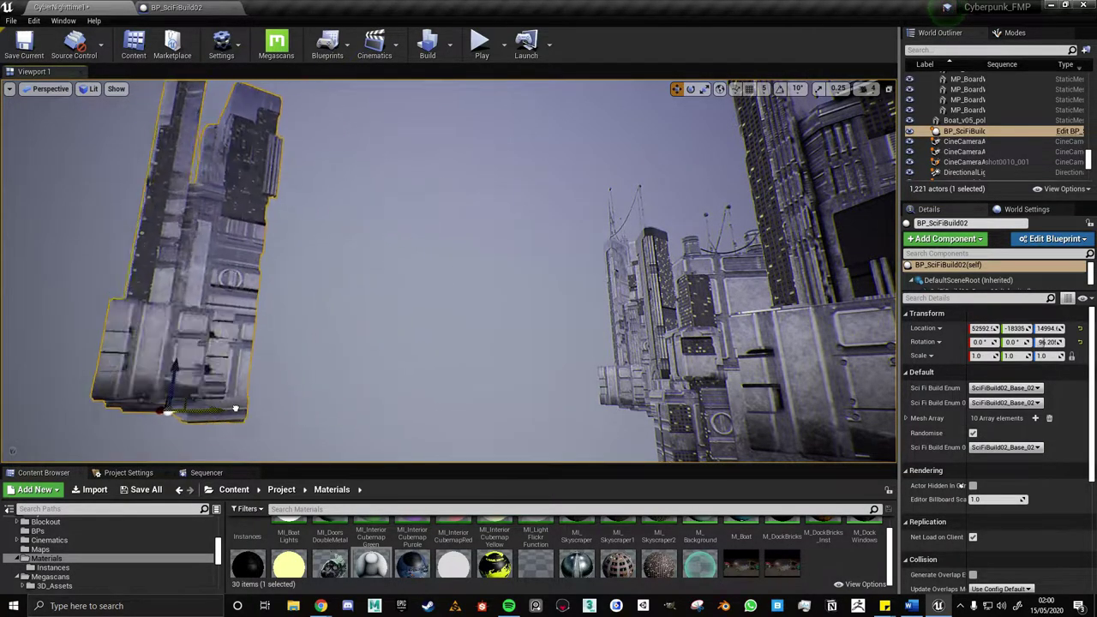
key("f")
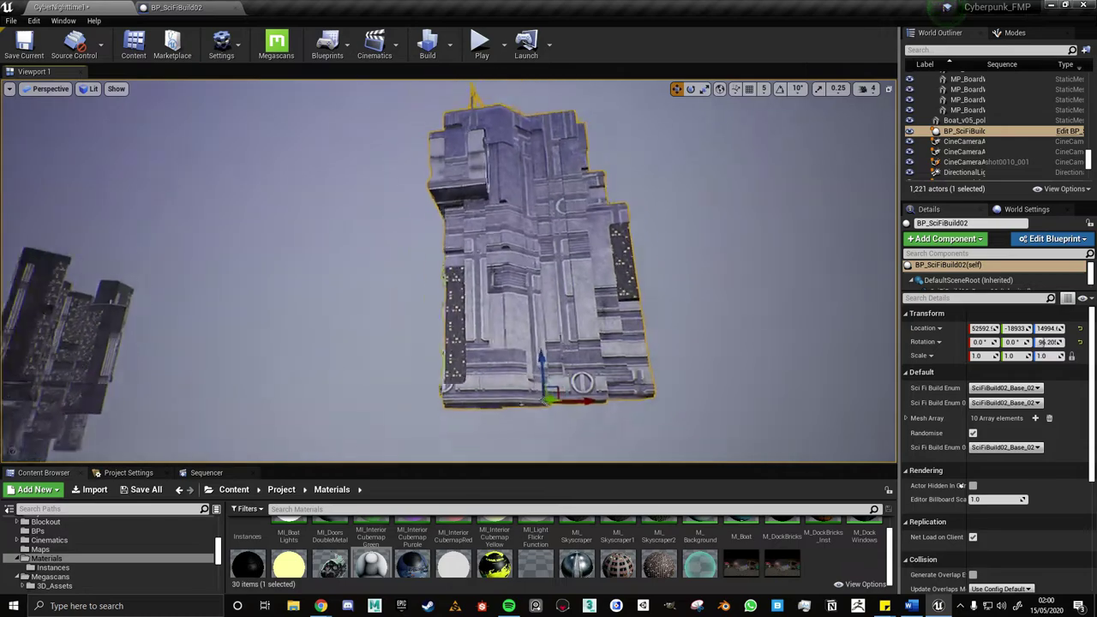
mouse_move(537, 422)
left_mouse_down("alt")
mouse_move(641, 409)
mouse_move(474, 411)
left_mouse_up("alt")
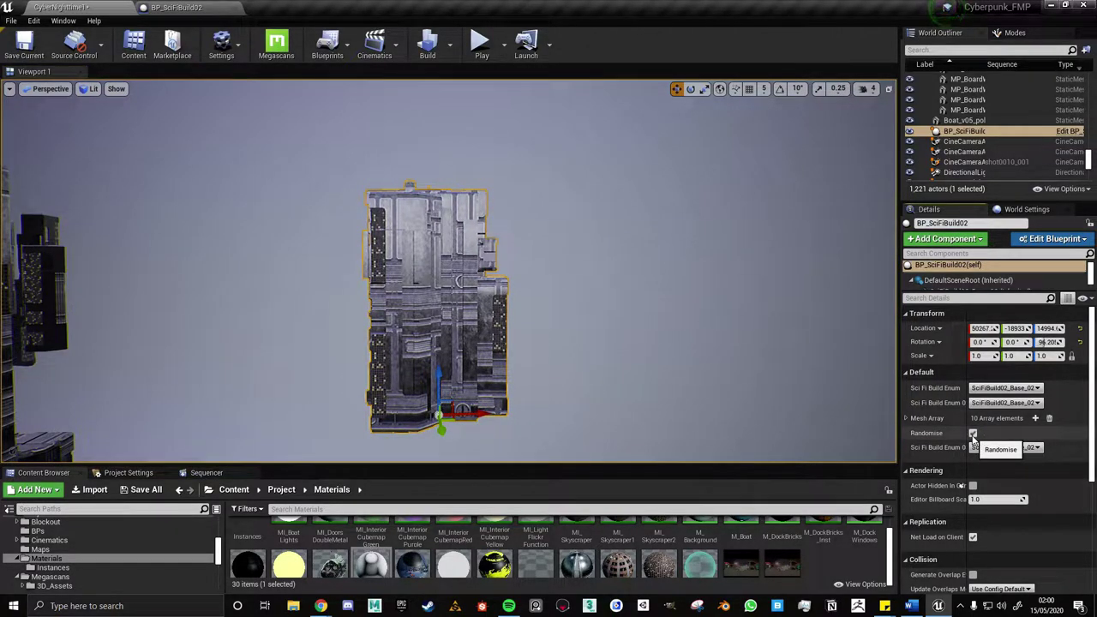
Shift the tower along Y, then fly to the alley wall and select the lower poster.
left_click_drag(446, 308, 531, 309, "alt")
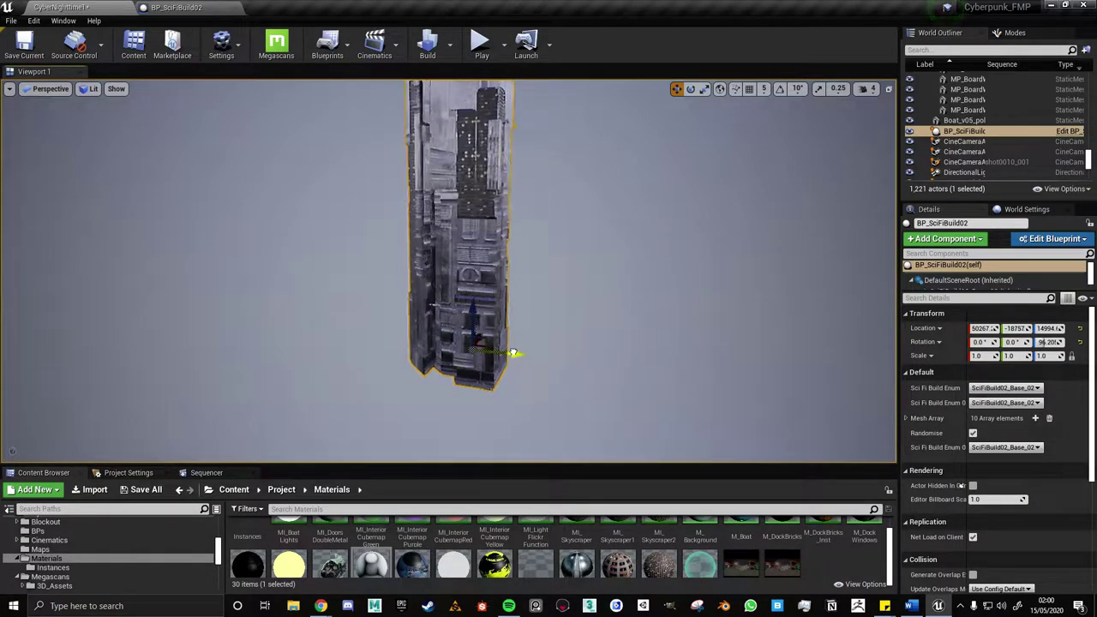
left_click_drag(513, 352, 589, 395)
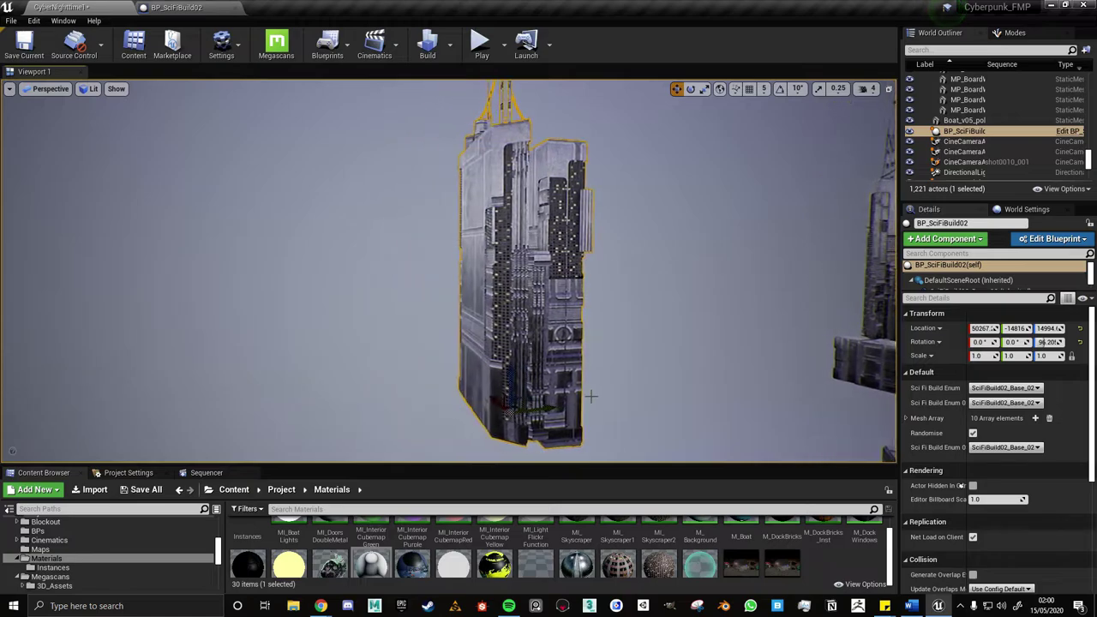
mouse_move(549, 405)
left_mouse_down()
mouse_move(563, 406)
mouse_move(446, 403)
mouse_move(537, 379)
mouse_move(531, 387)
mouse_move(469, 367)
mouse_move(508, 341)
left_mouse_up()
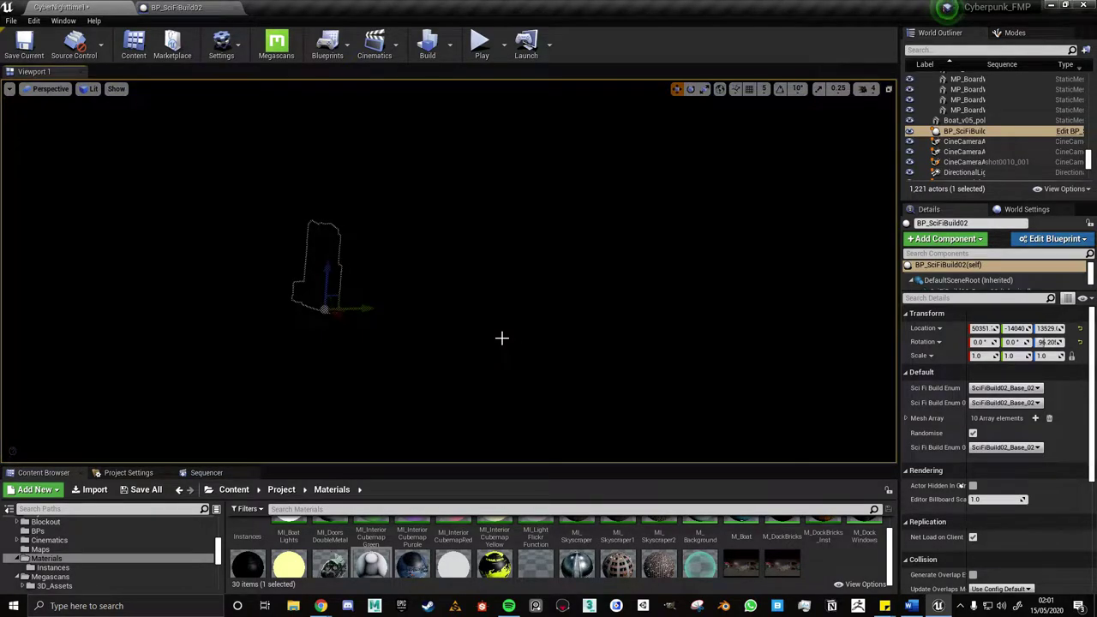
left_click_drag(502, 338, 531, 351, "alt")
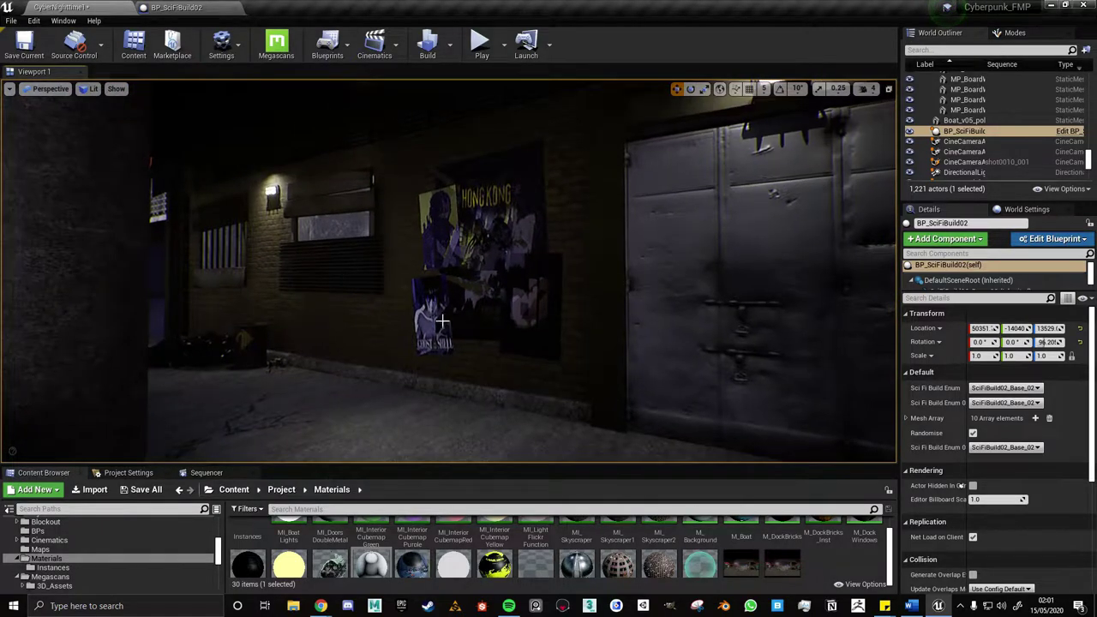
left_click(433, 307)
Select both alley posters and open their M_ProcedPosters material.
left_click(427, 230, "ctrl")
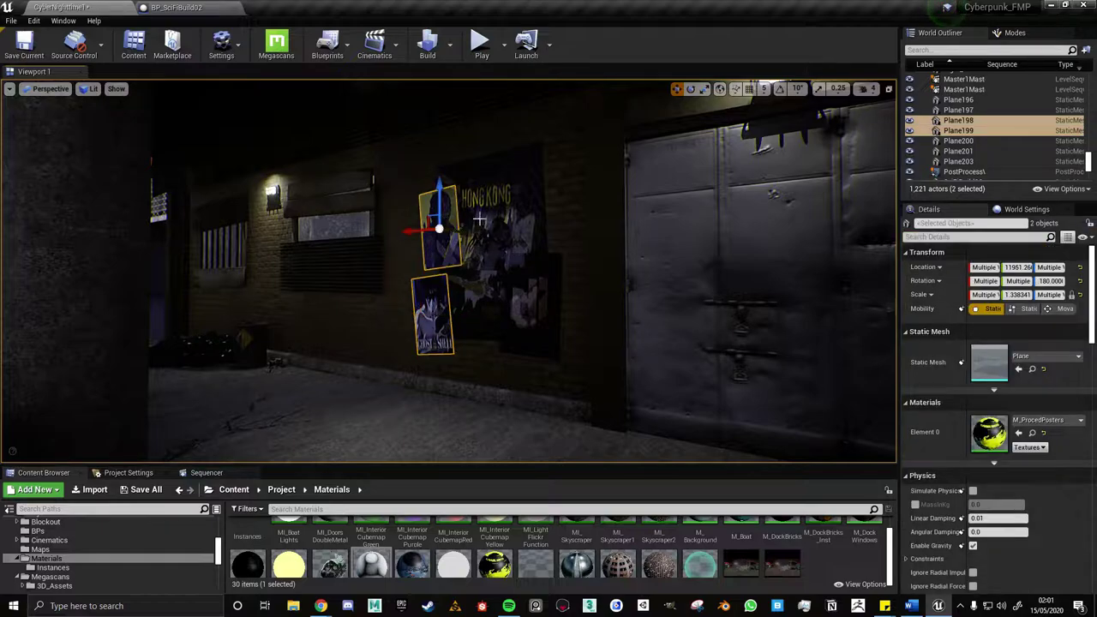
left_click(1034, 437)
double_click(454, 564)
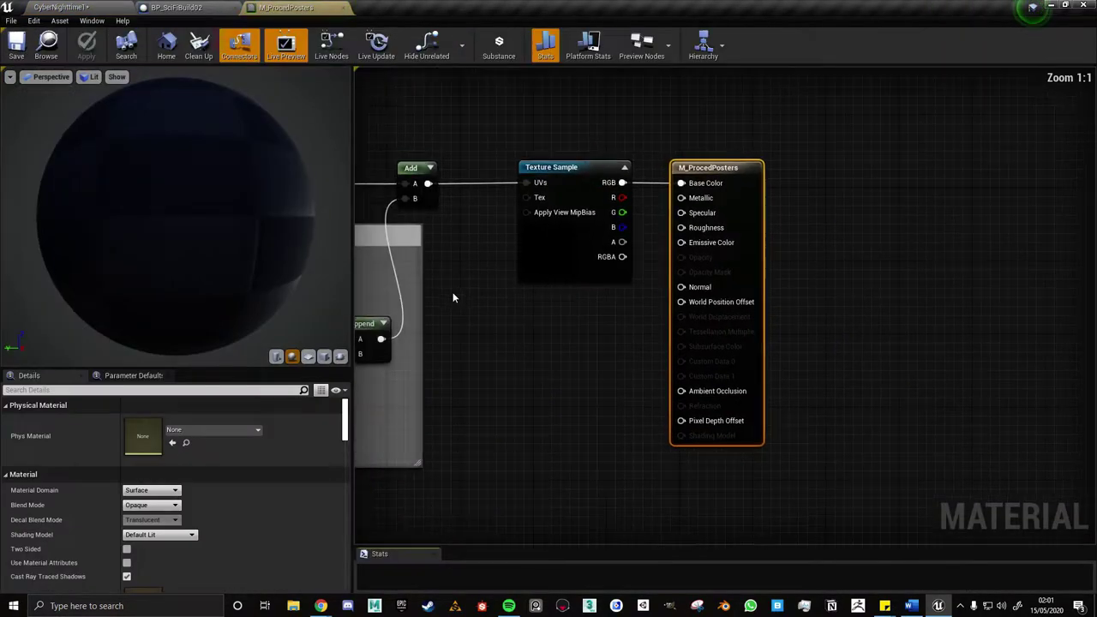
scroll(652, 335, "down", 2)
scroll(651, 334, "up", 1)
Inspect the position-based randomisation nodes and find the Texture Sample's Posters texture in Textures.
mouse_move(368, 343)
right_mouse_down()
mouse_move(444, 274)
mouse_move(482, 307)
right_mouse_up()
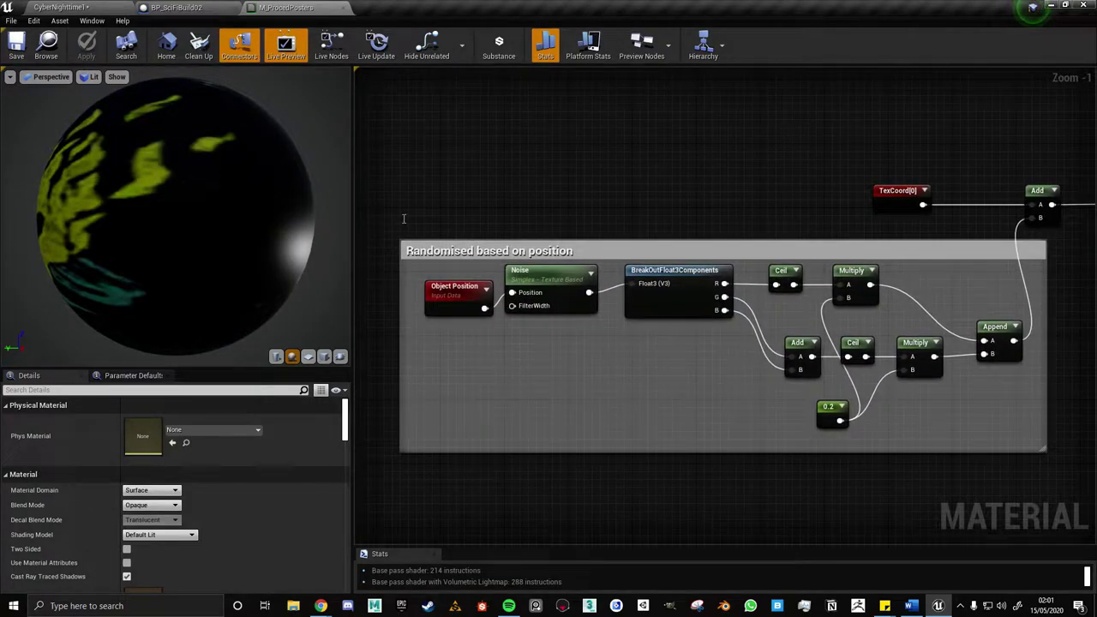
right_click_drag(411, 223, 412, 69)
left_click(840, 163)
right_click_drag(841, 163, 703, 299)
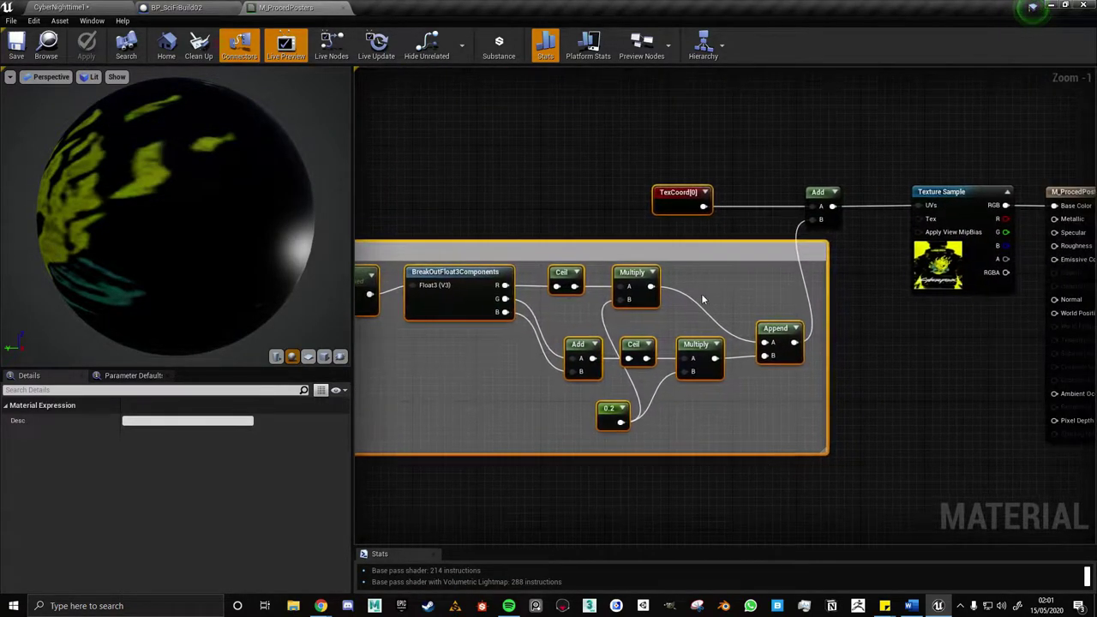
left_click_drag(608, 169, 706, 210)
right_click_drag(486, 438, 671, 422)
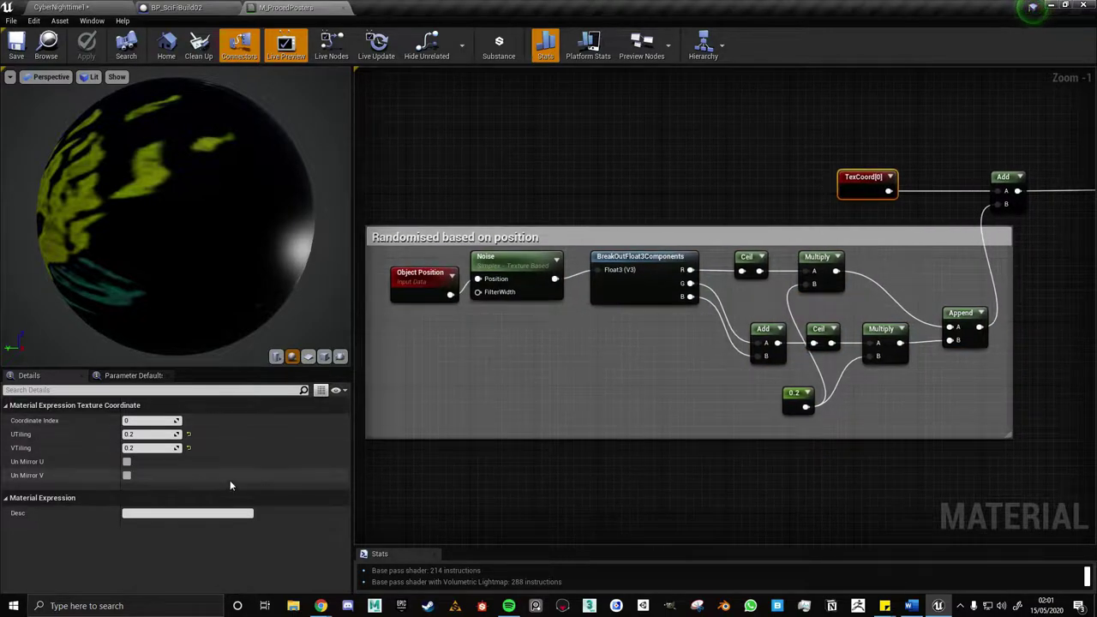
right_click_drag(772, 385, 453, 407)
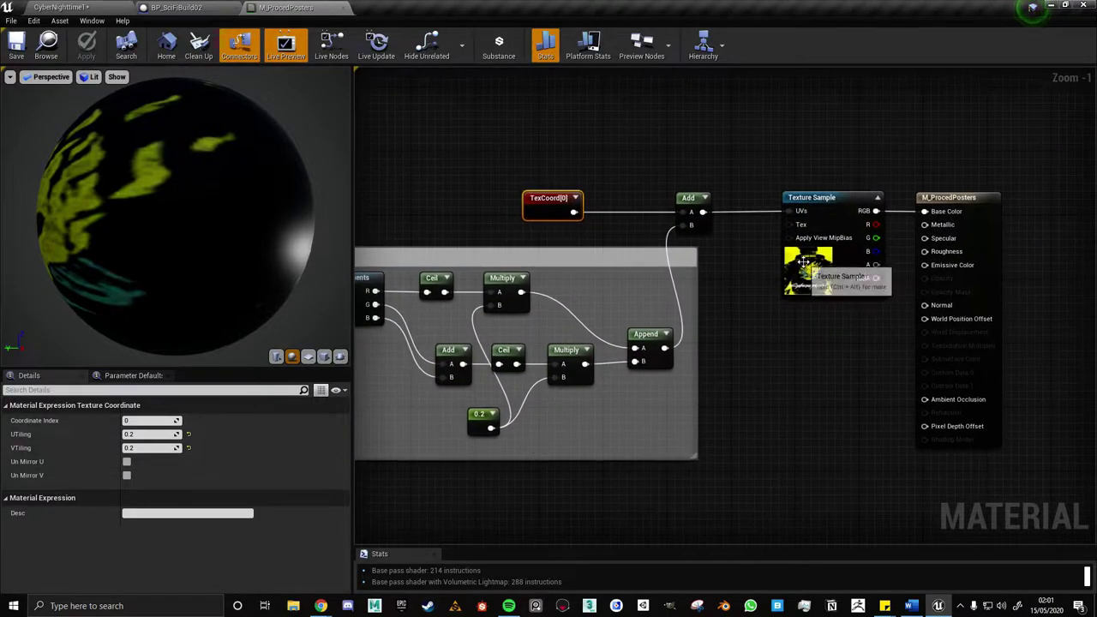
left_click(810, 257)
left_click(187, 538)
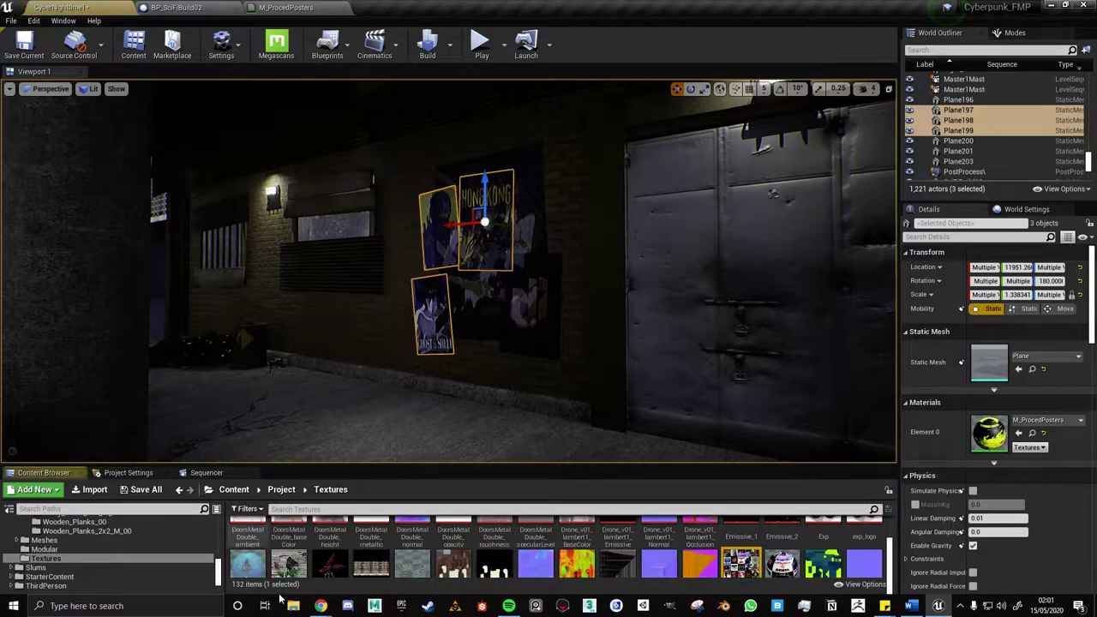
Open the Posters texture to review its image grid, close it, and return toward the wall.
scroll(604, 562, "down", 1)
double_click(740, 549)
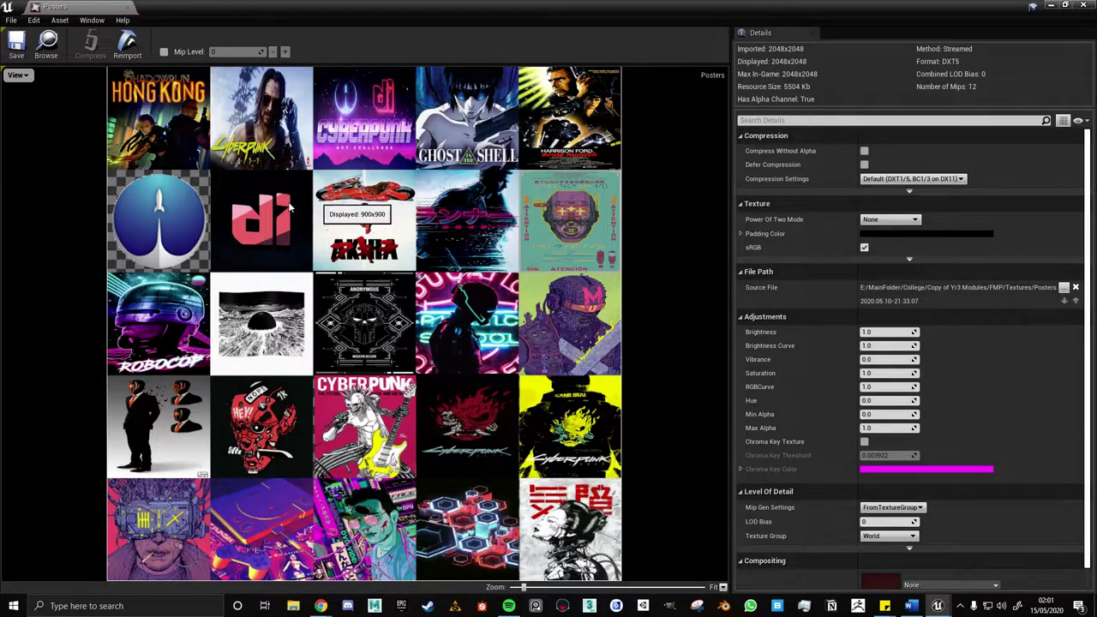
left_click(126, 9)
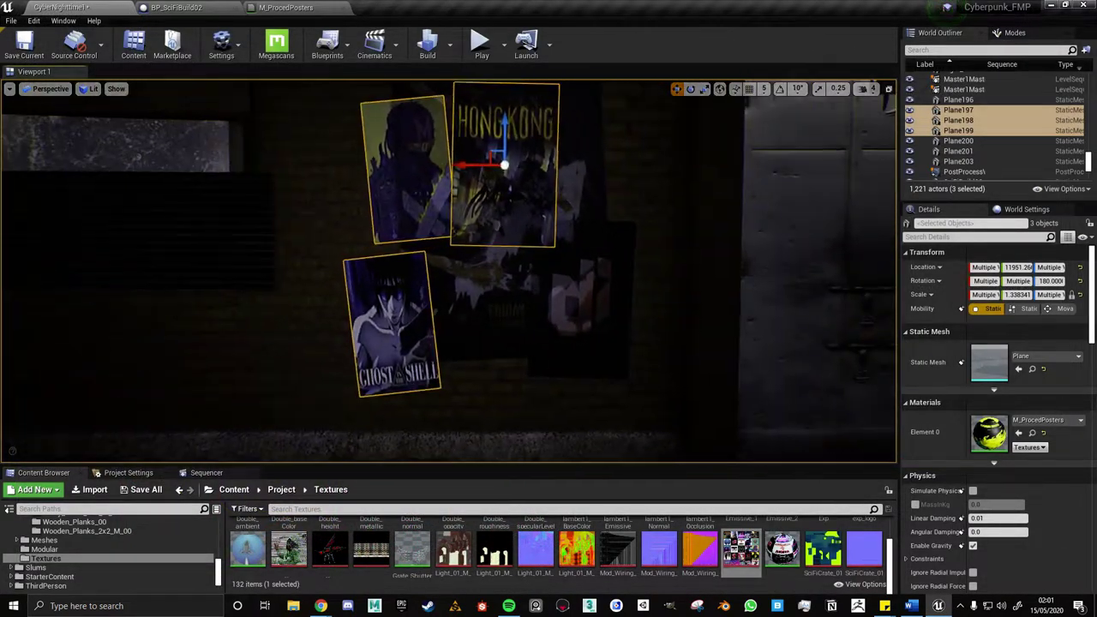
left_click_drag(500, 329, 510, 349)
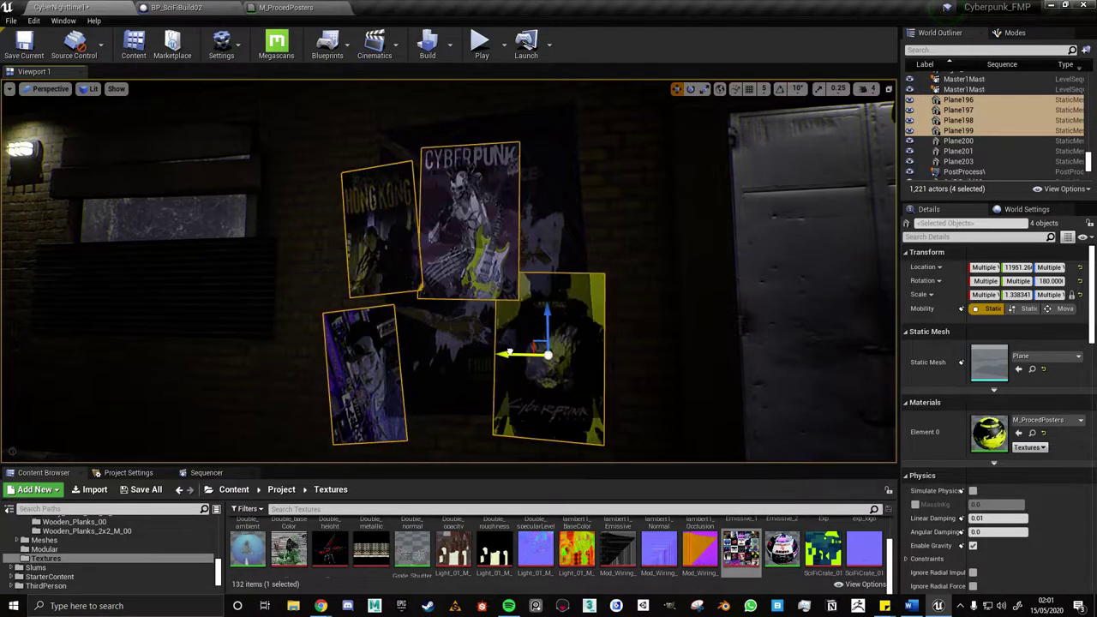
Move the posters, then lower Plane197 so it shows a different image, undoing the sideways shift.
mouse_move(543, 318)
left_mouse_down()
mouse_move(494, 369)
mouse_move(482, 362)
left_mouse_up()
key("ctrl+z")
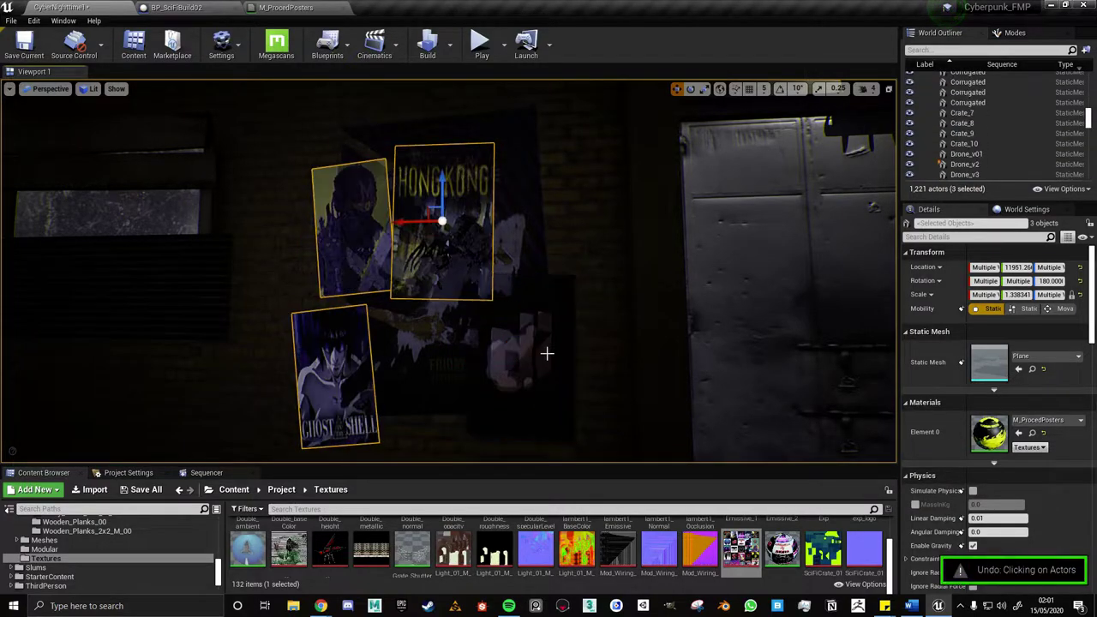
key("ctrl+z")
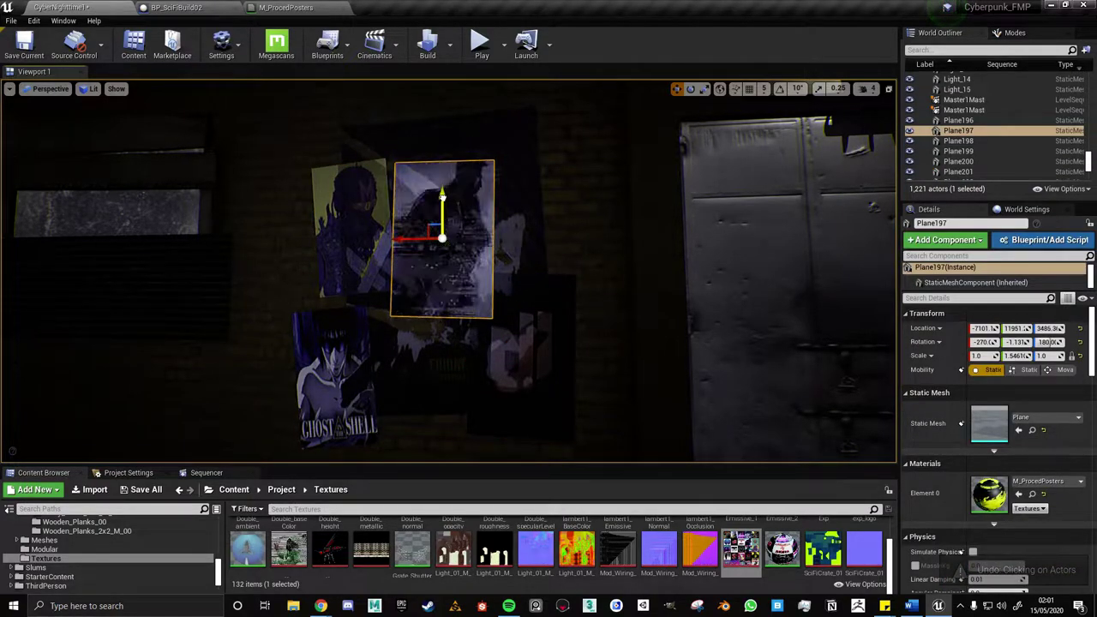
left_click_drag(441, 210, 441, 229)
left_click_drag(424, 266, 445, 279)
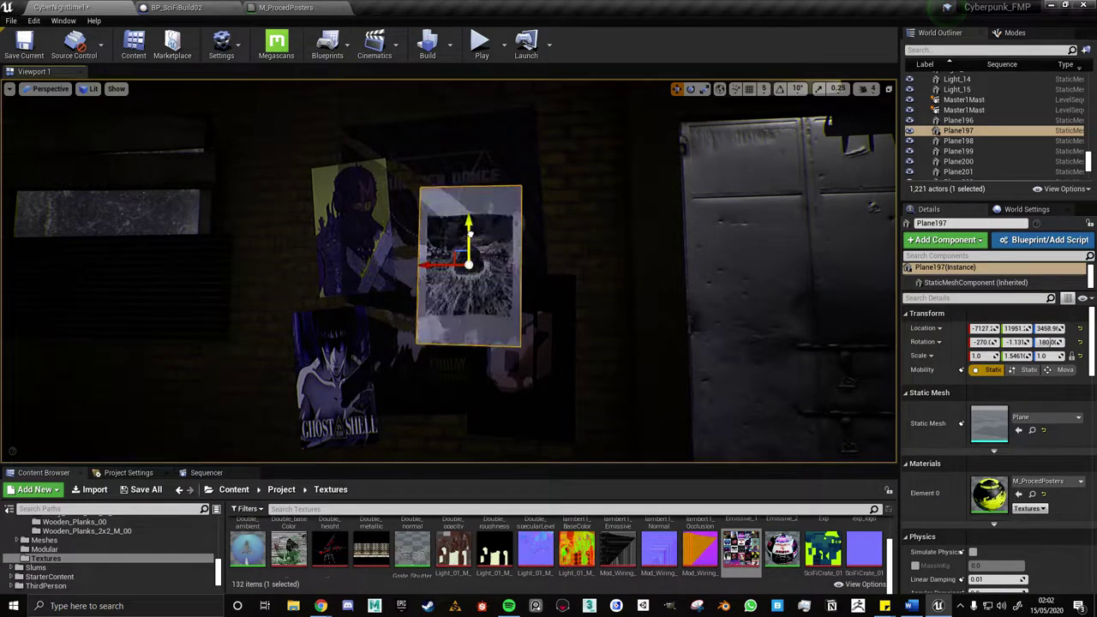
key("ctrl+z")
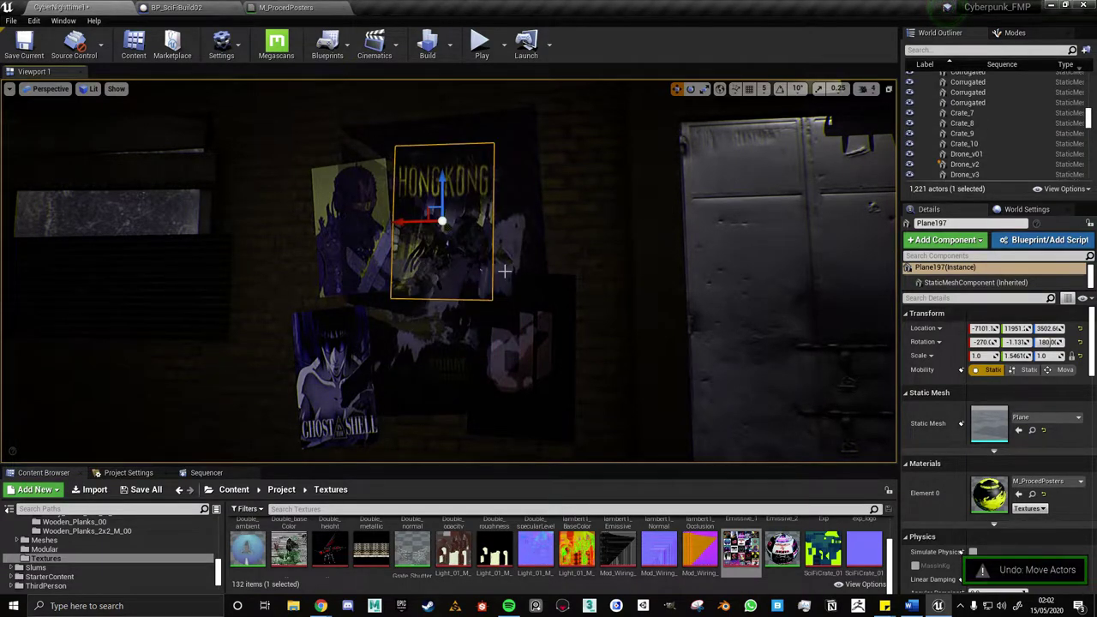
right_click_drag(556, 252, 481, 257)
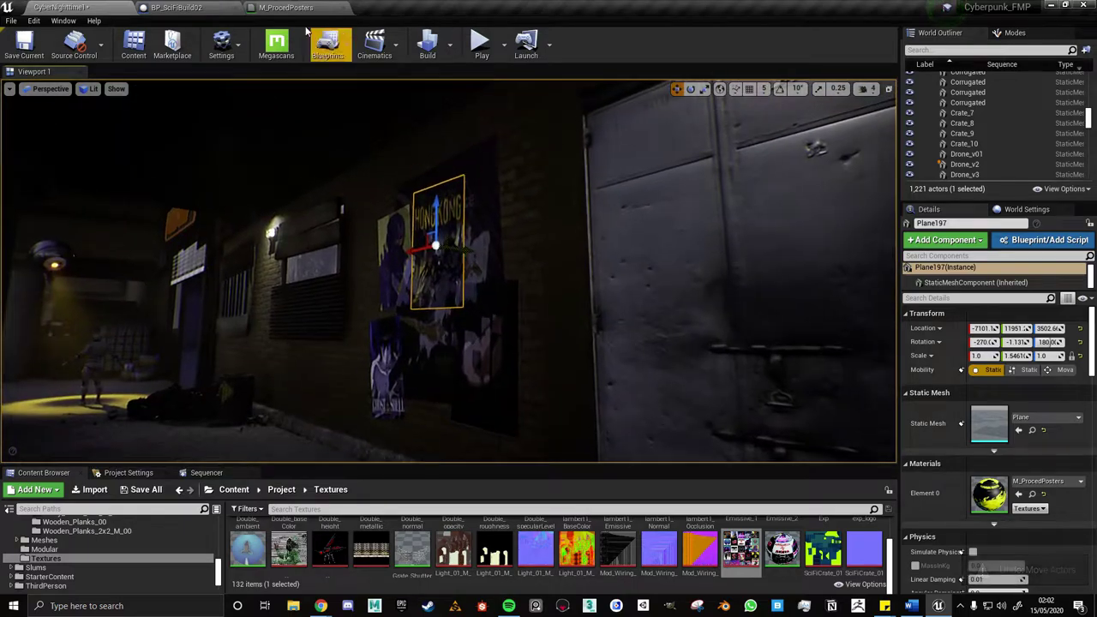
Close M_ProcedPosters without applying changes, then close the BP_SciFiBuild02 blueprint.
left_click(288, 7)
scroll(591, 315, "up", 2)
scroll(591, 314, "down", 2)
right_click_drag(591, 315, 699, 317)
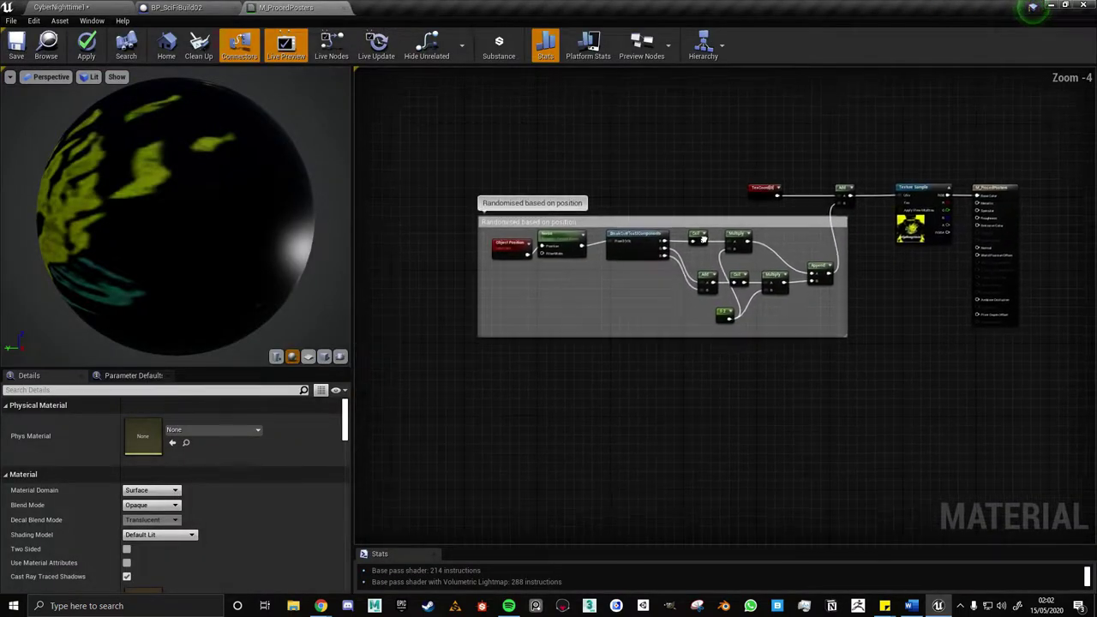
left_click(344, 9)
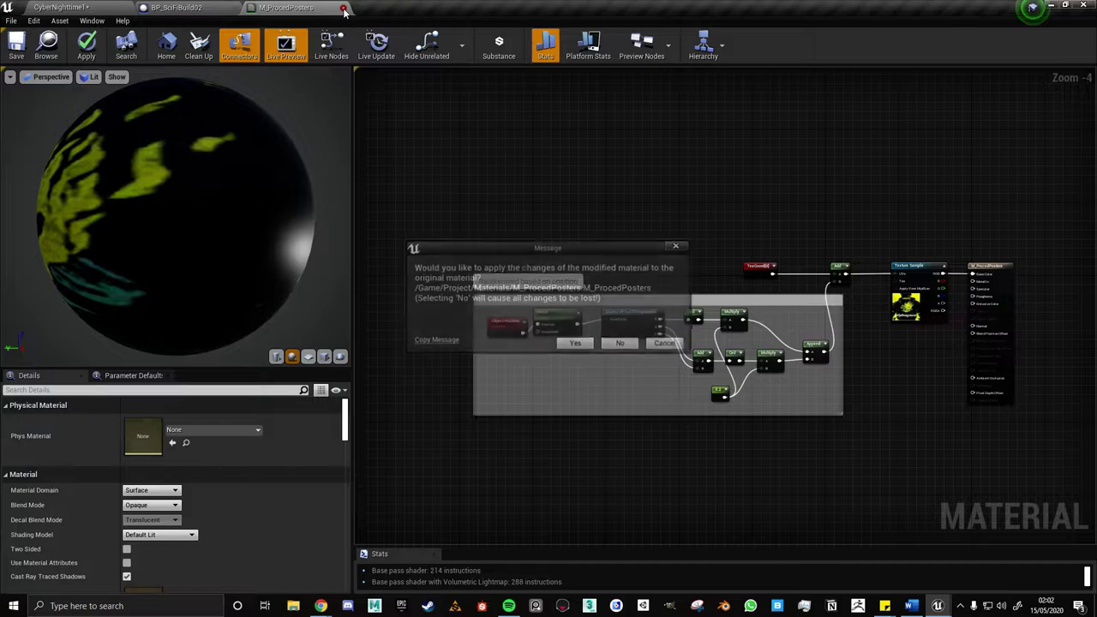
left_click(621, 347)
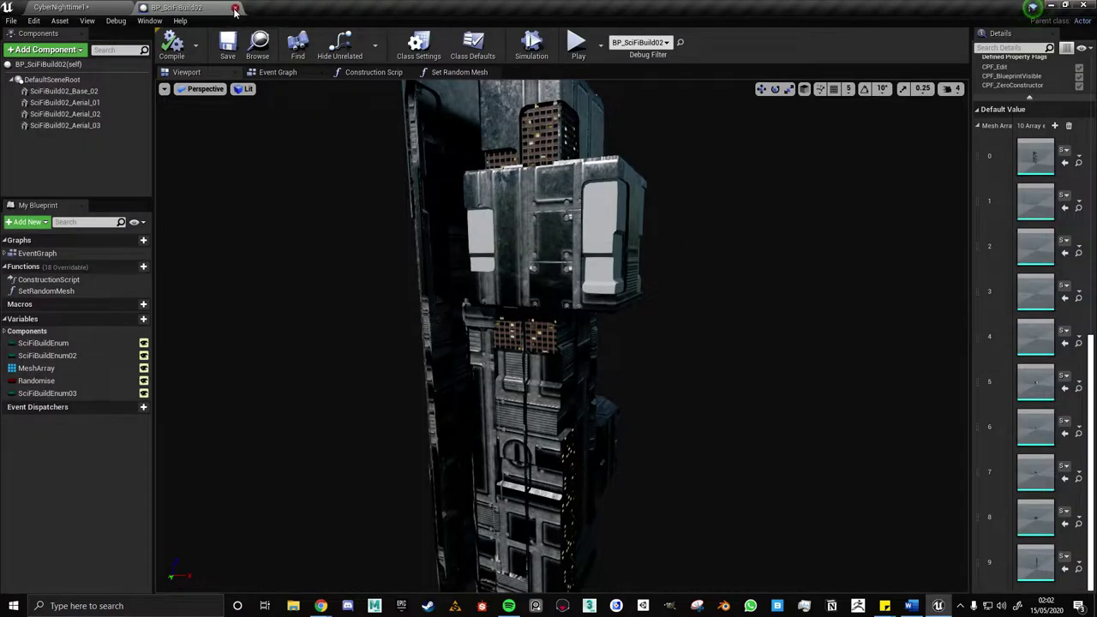
left_click(235, 9)
scroll(366, 209, "down", 4)
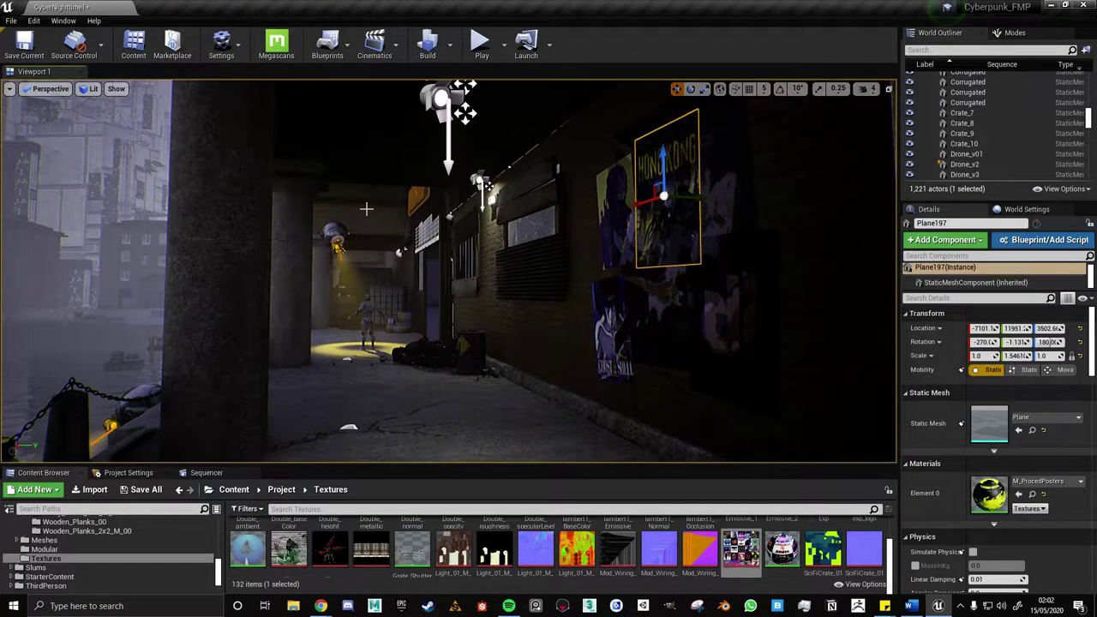
Hide the dark wall pieces to reveal the boat in the harbour.
scroll(373, 216, "down", 2)
scroll(387, 228, "down", 4)
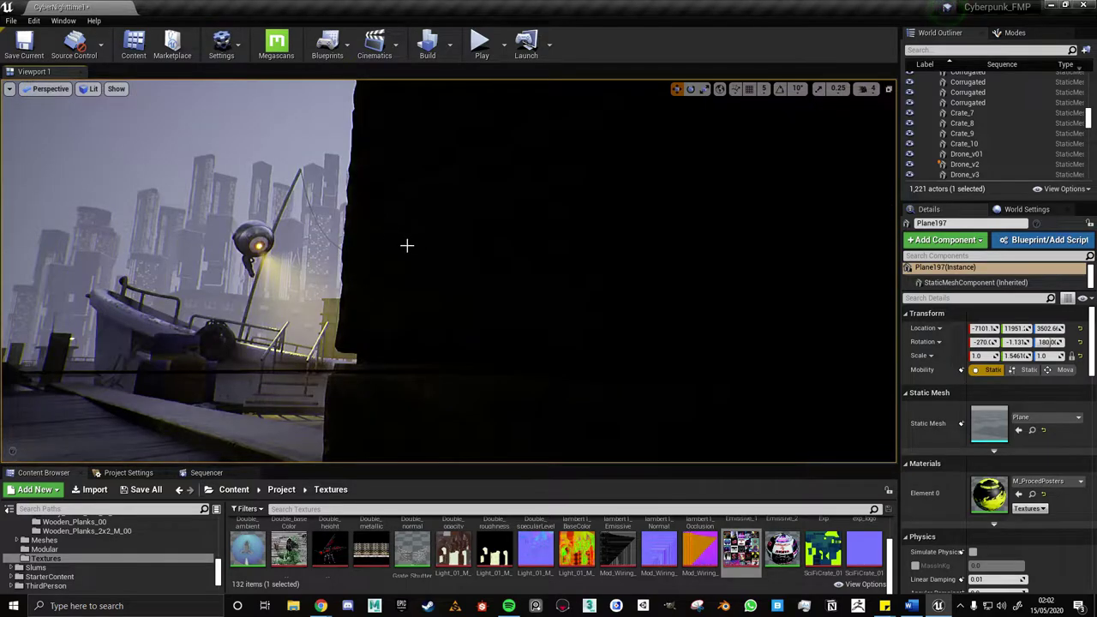
left_click(418, 248)
left_click(908, 133)
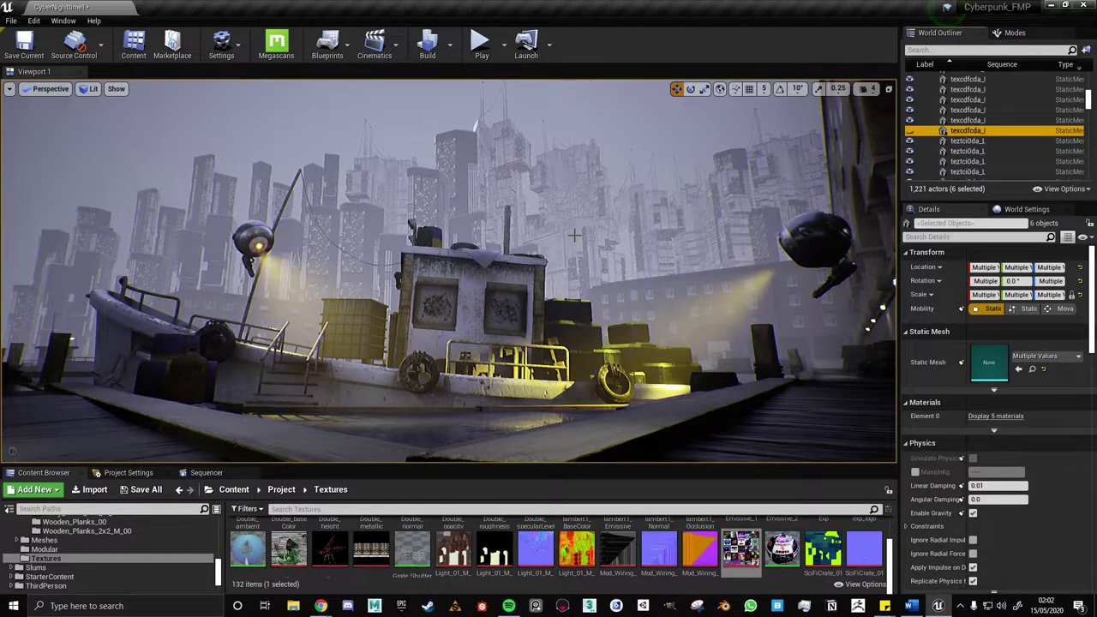
right_click_drag(574, 234, 573, 189)
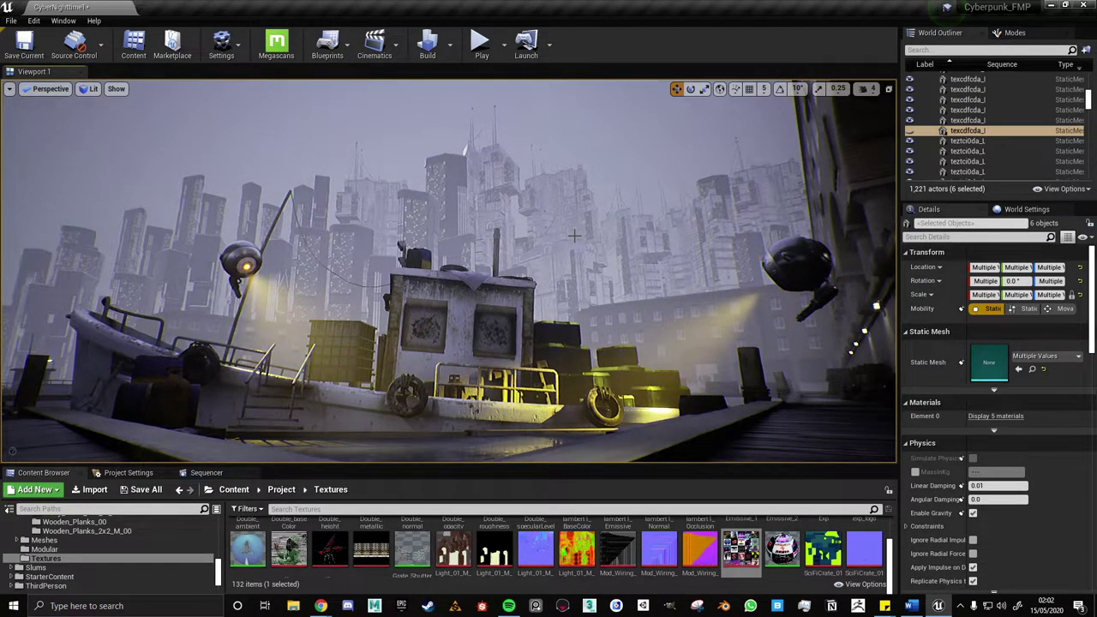
Cycle through camera bookmarks 1 to 5, ending on the robot under the yellow lamp.
key("ctrl+z")
left_click(500, 284)
right_click_drag(500, 284, 625, 236)
key("1")
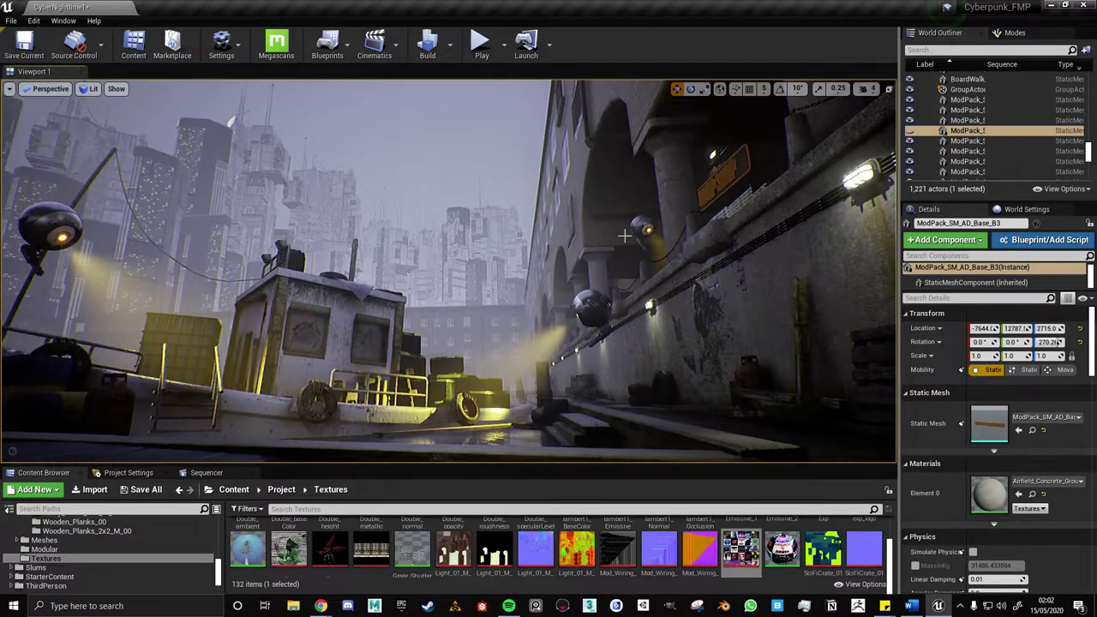
key("2")
key("3")
key("4")
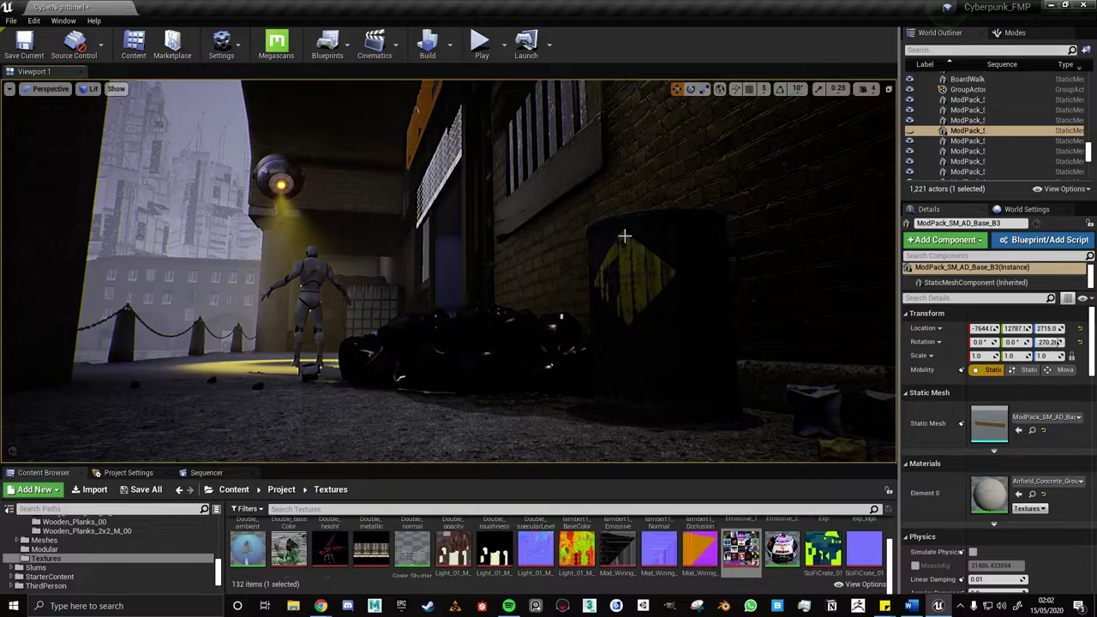
key("5")
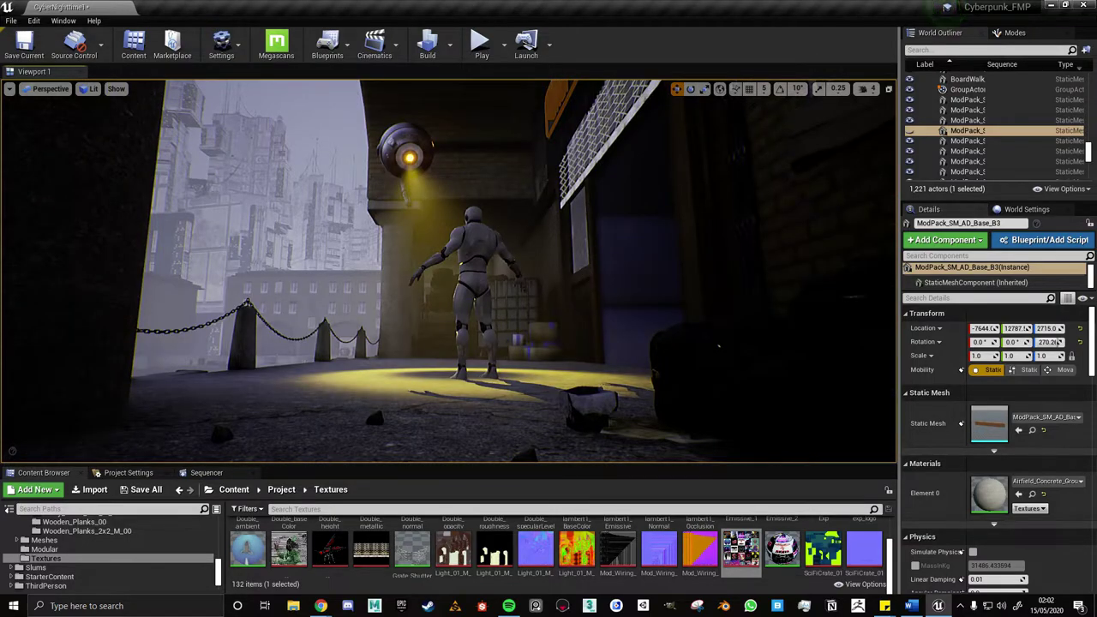